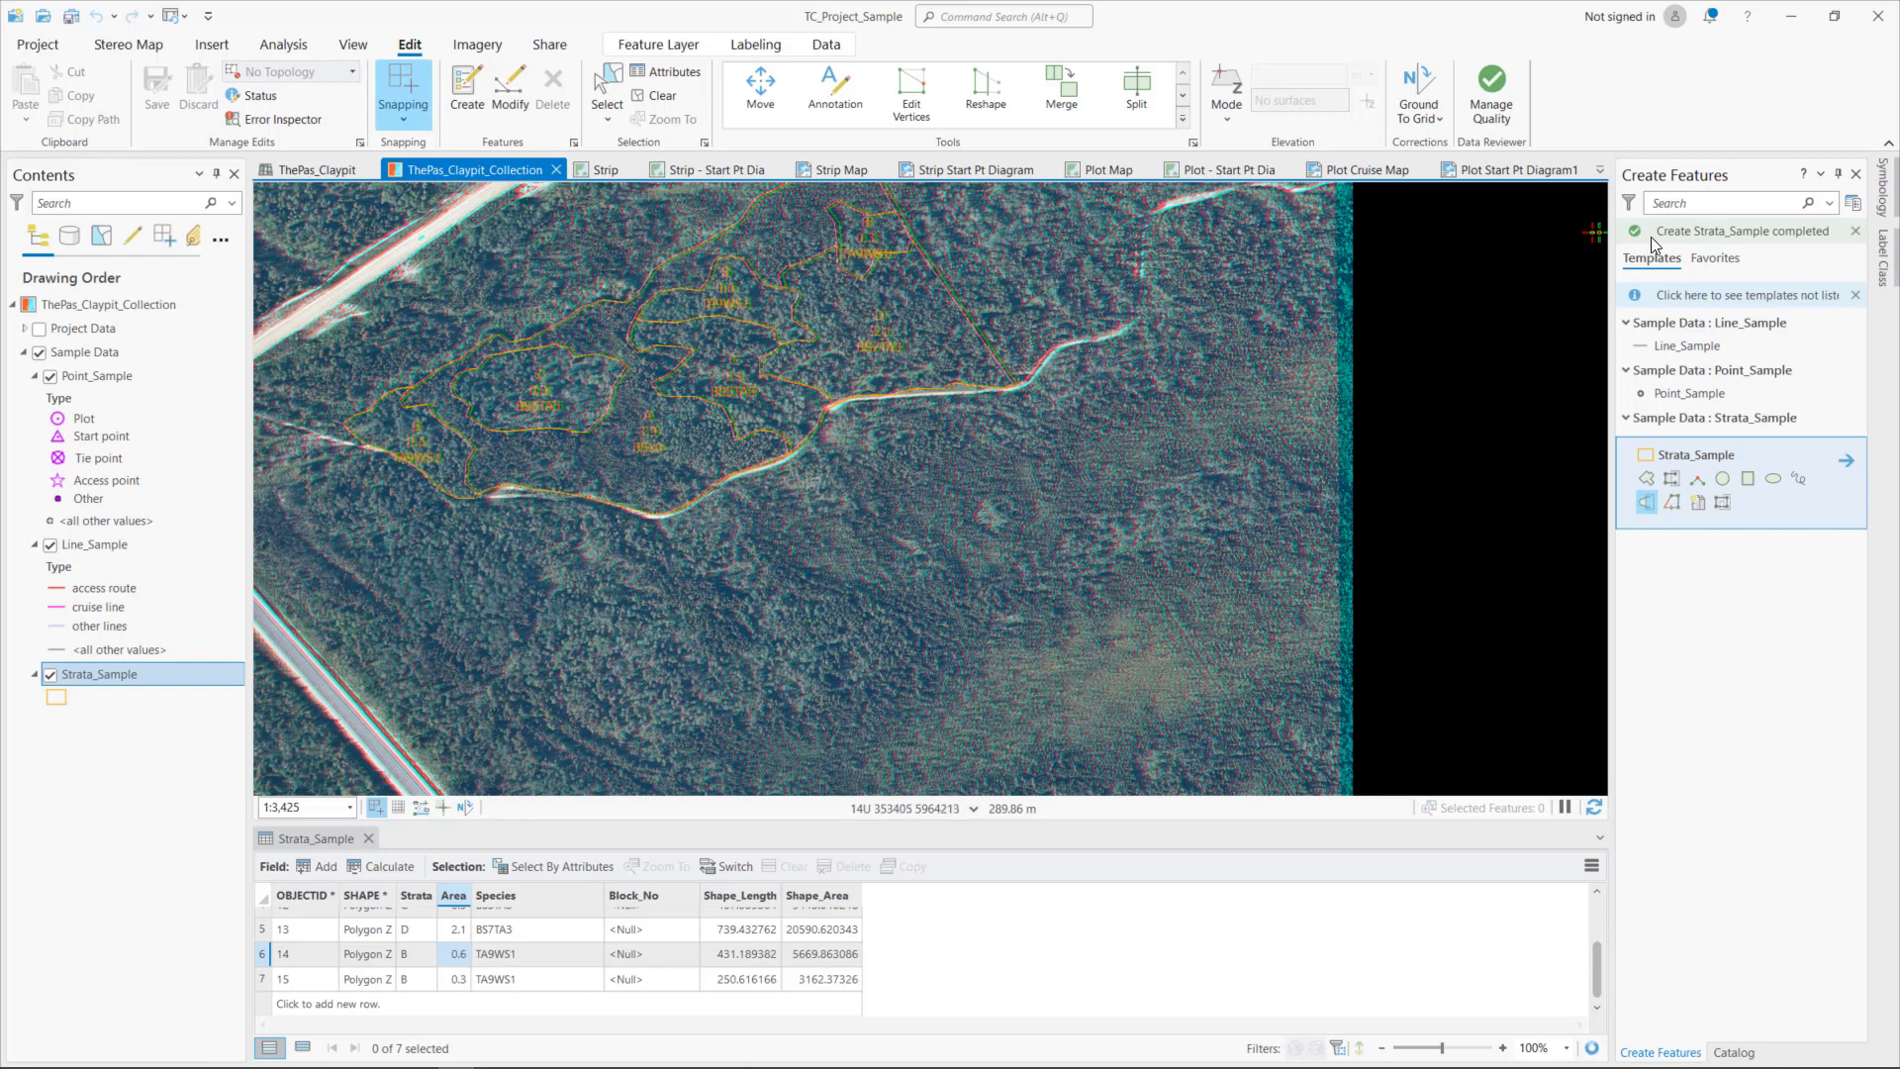
# - Reopen the Create Features pane and select the Strata_Sample feature template
pyautogui.click(1856, 174)
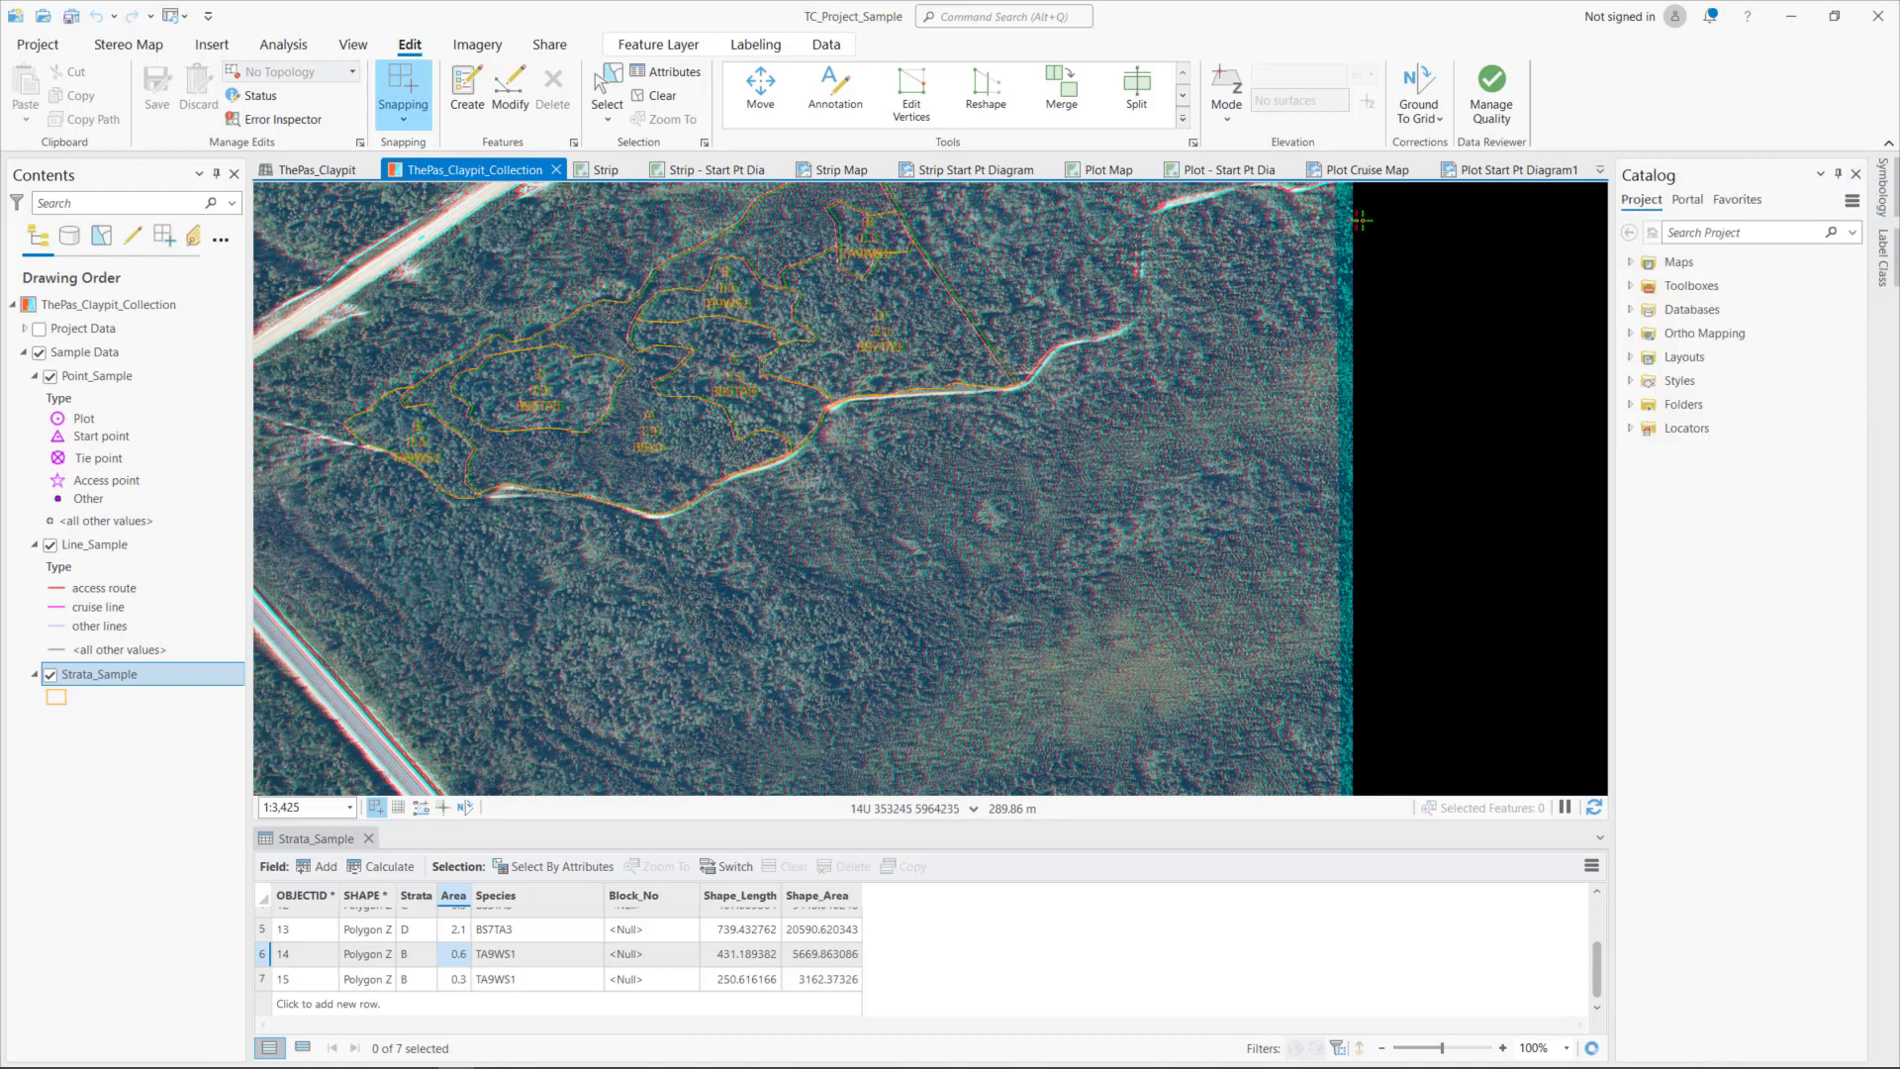
pyautogui.click(462, 89)
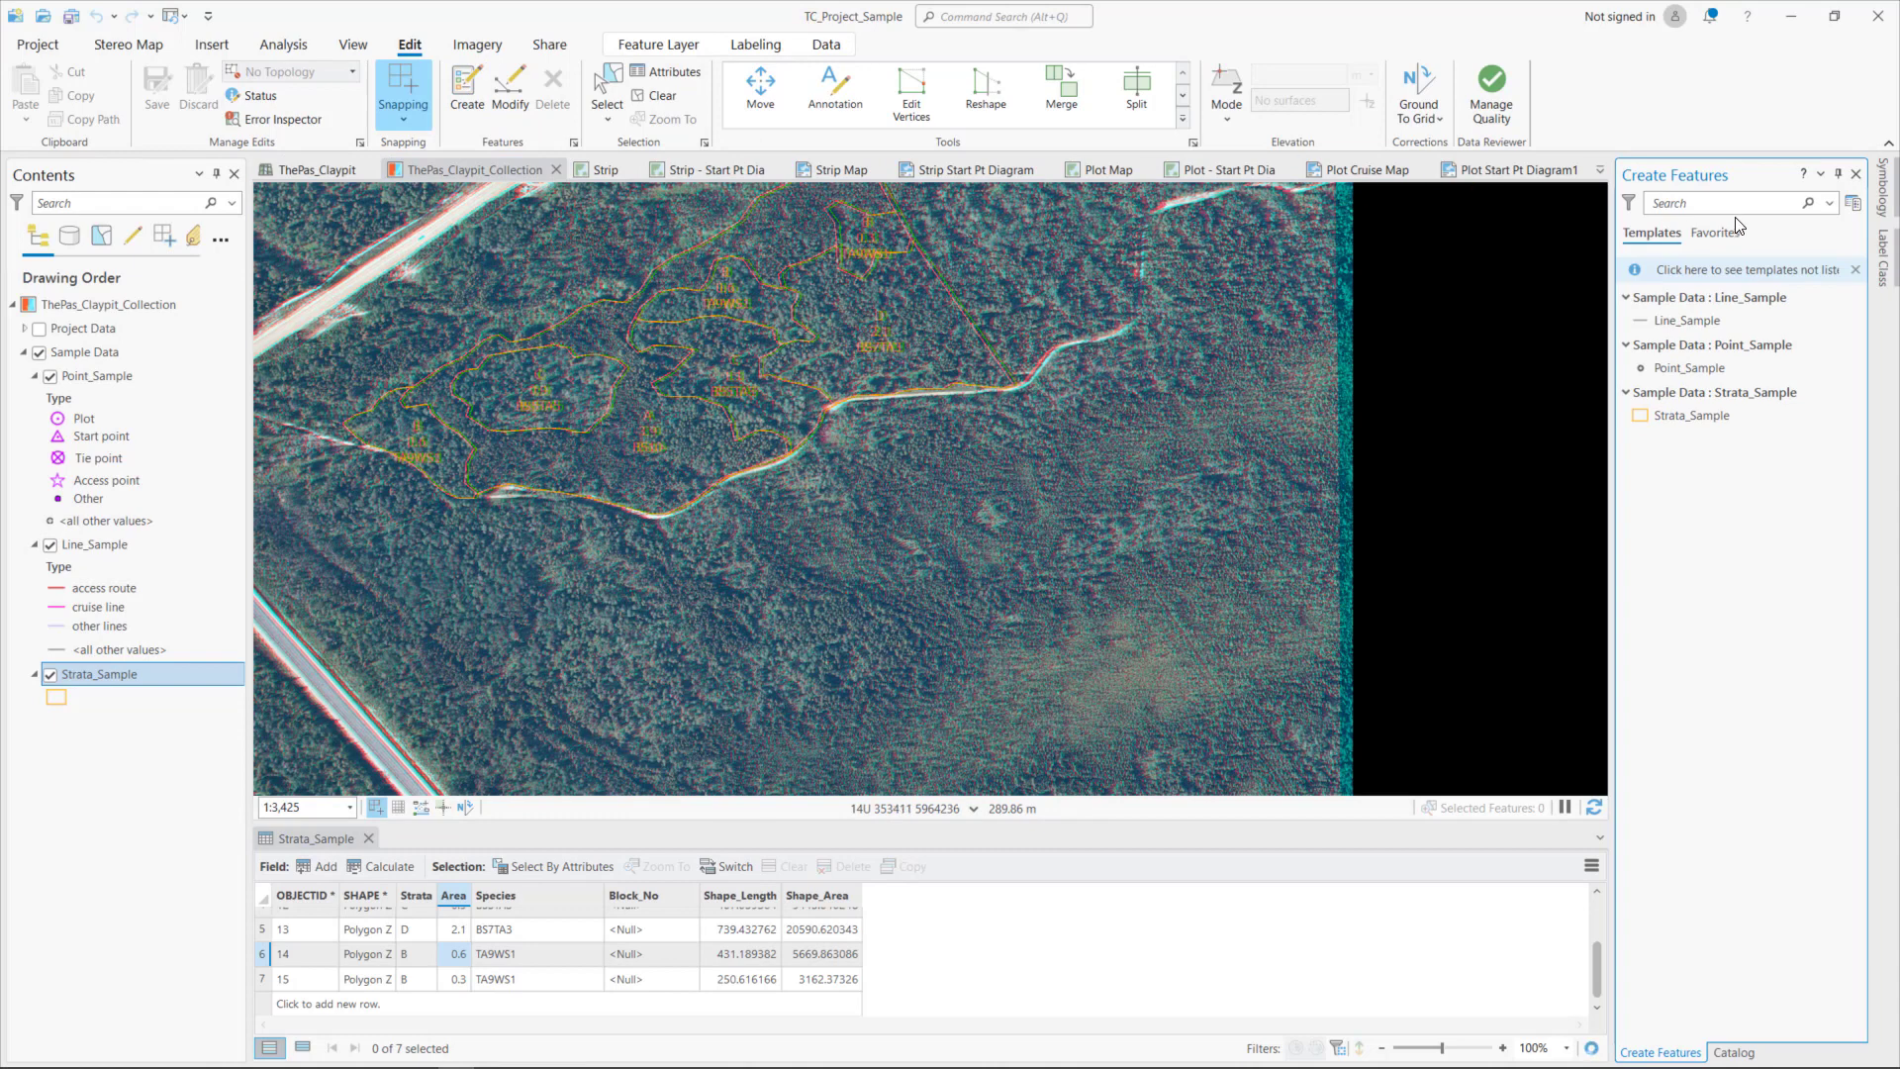
pyautogui.click(1642, 416)
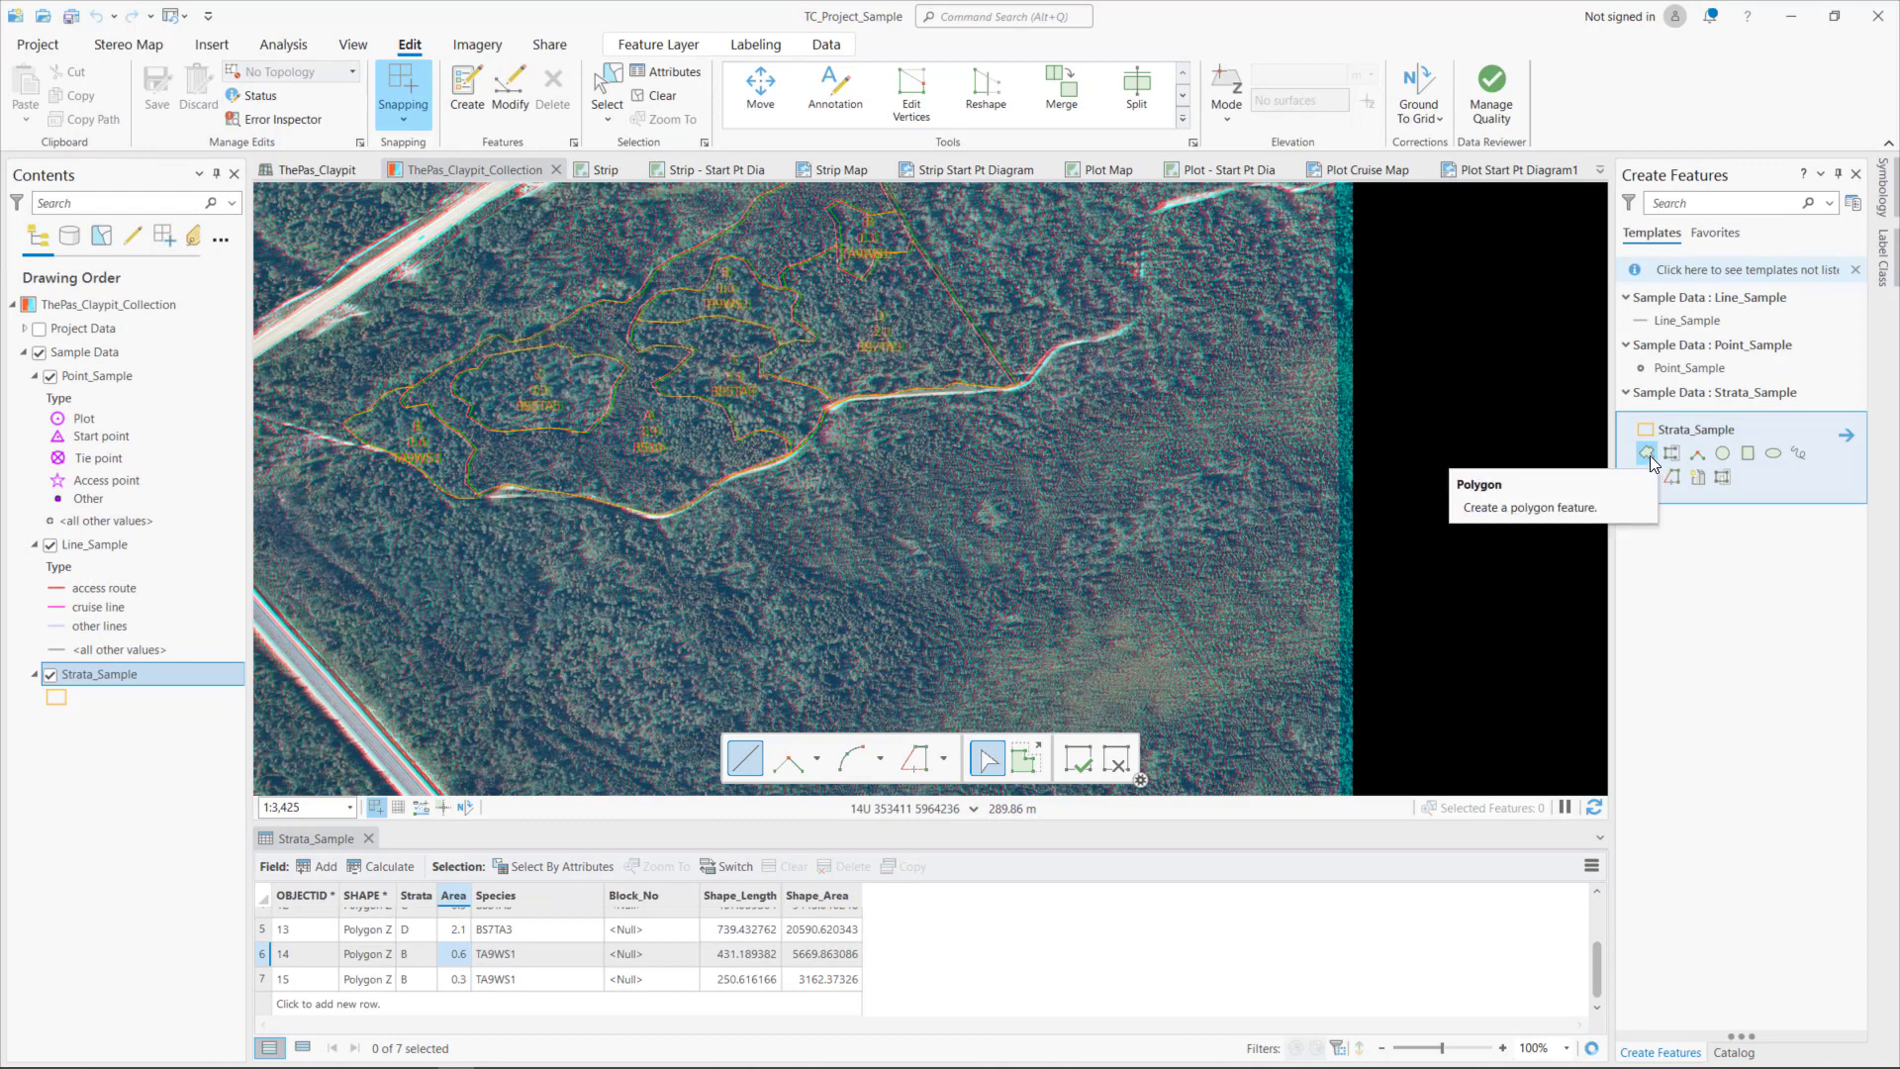
# - Create a many-vertex Strata_Sample polygon of about 1.9 ha in the forest just south-east of the road bend, using the Polygon tool
pyautogui.click(1646, 453)
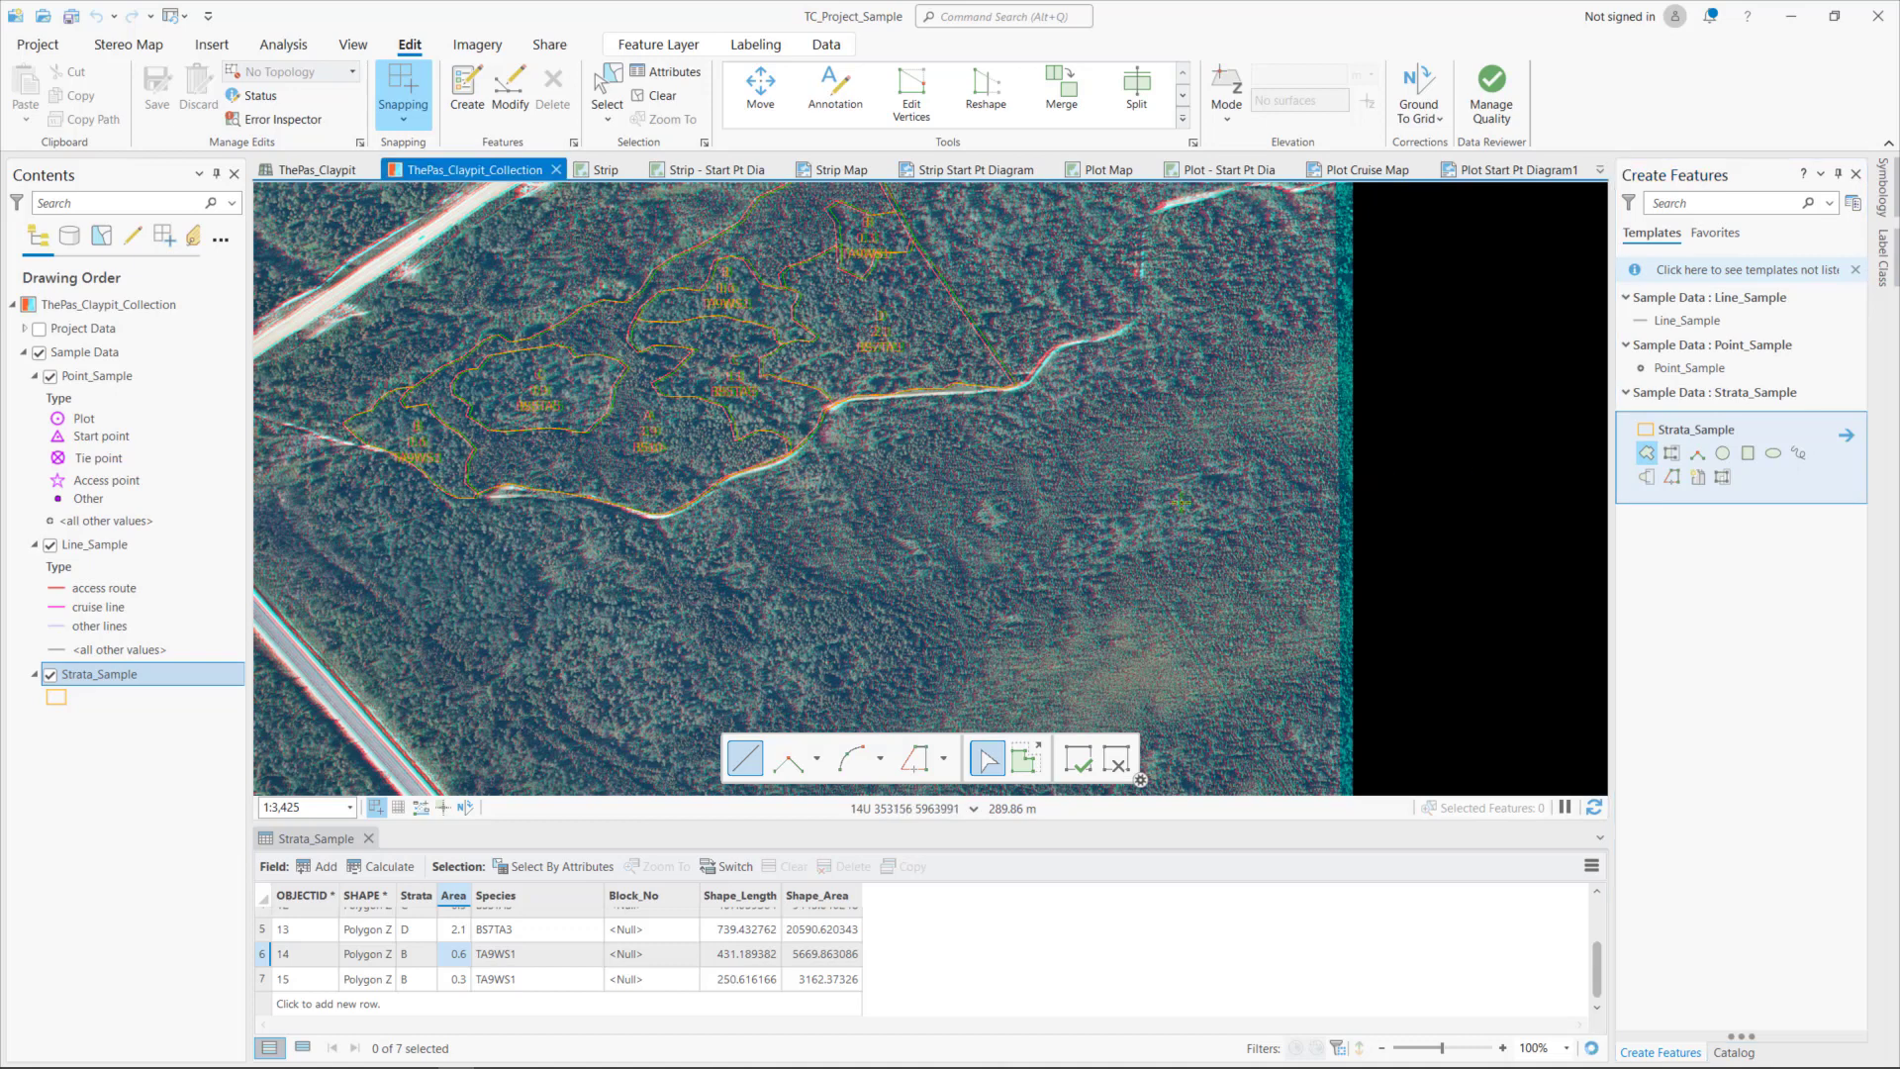
pyautogui.click(1052, 508)
pyautogui.click(1034, 469)
pyautogui.click(982, 441)
pyautogui.click(947, 430)
pyautogui.click(919, 414)
pyautogui.click(884, 414)
pyautogui.click(892, 444)
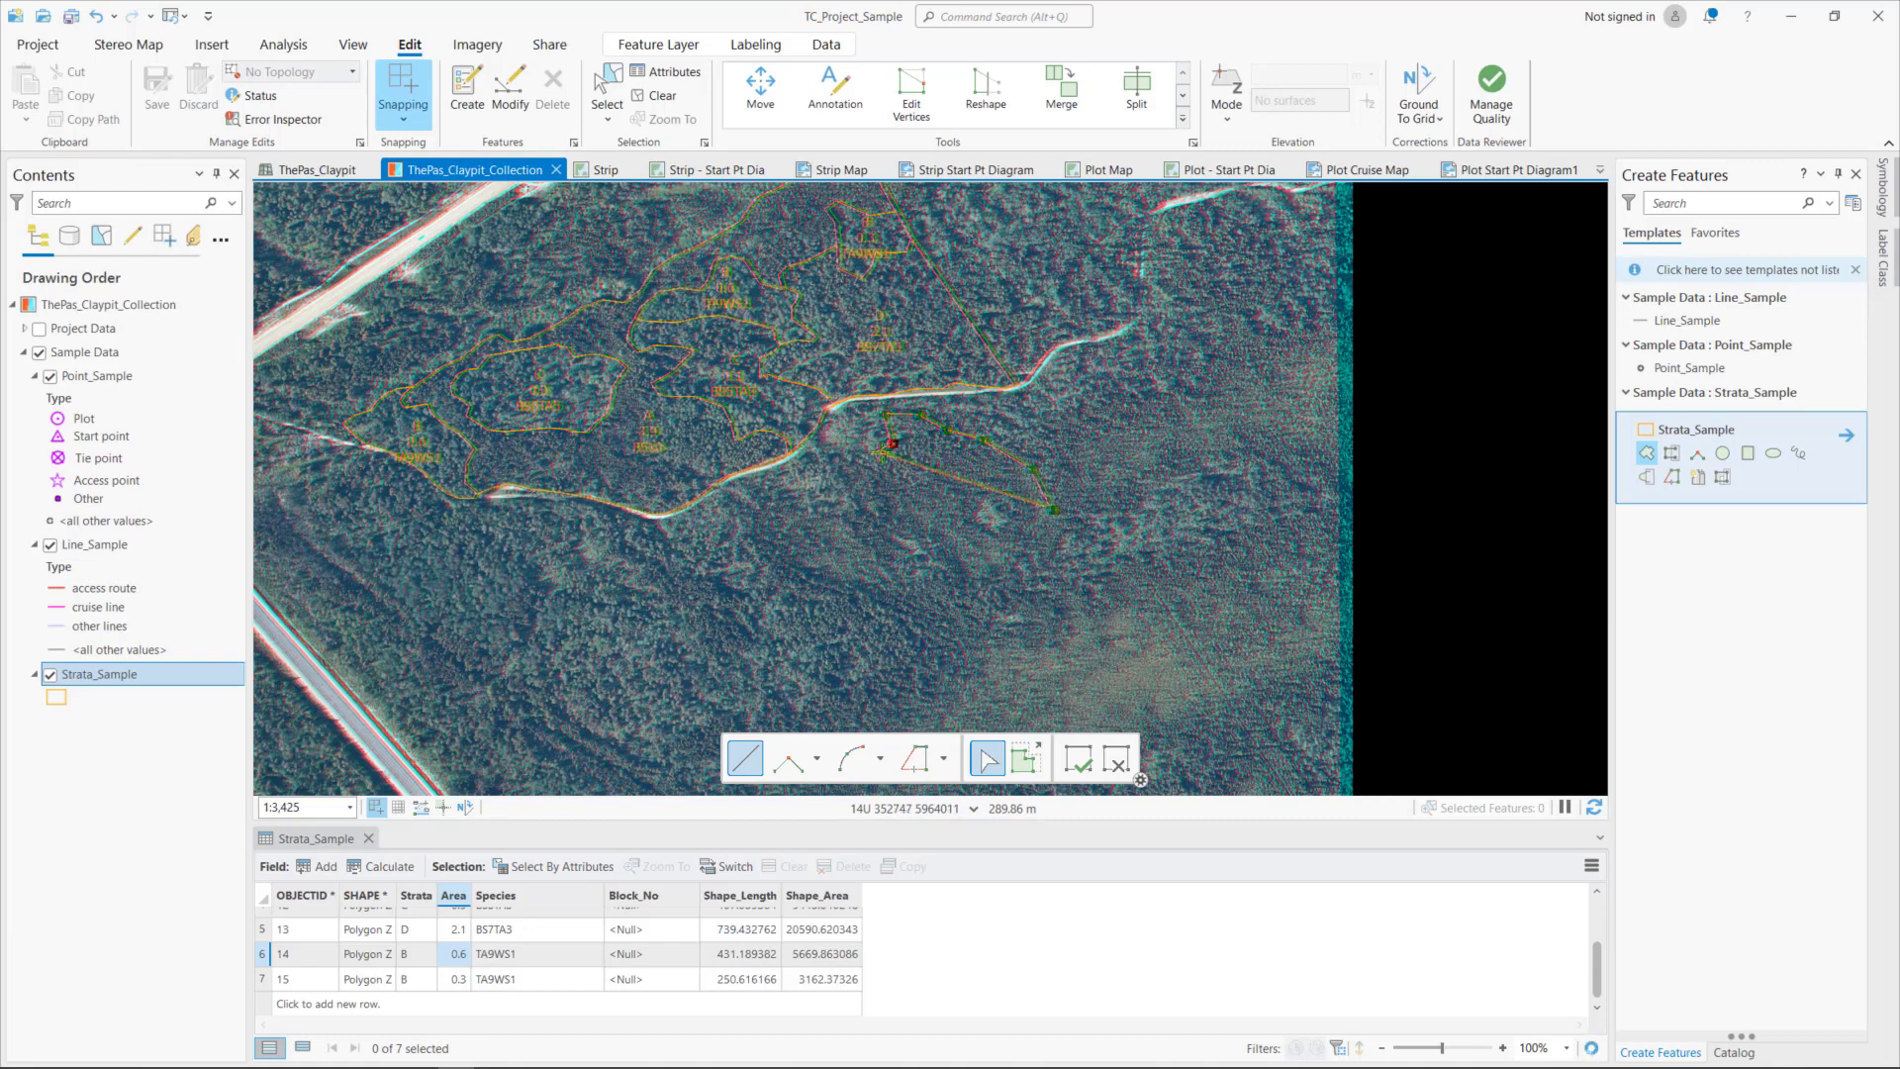
pyautogui.click(867, 459)
pyautogui.click(838, 468)
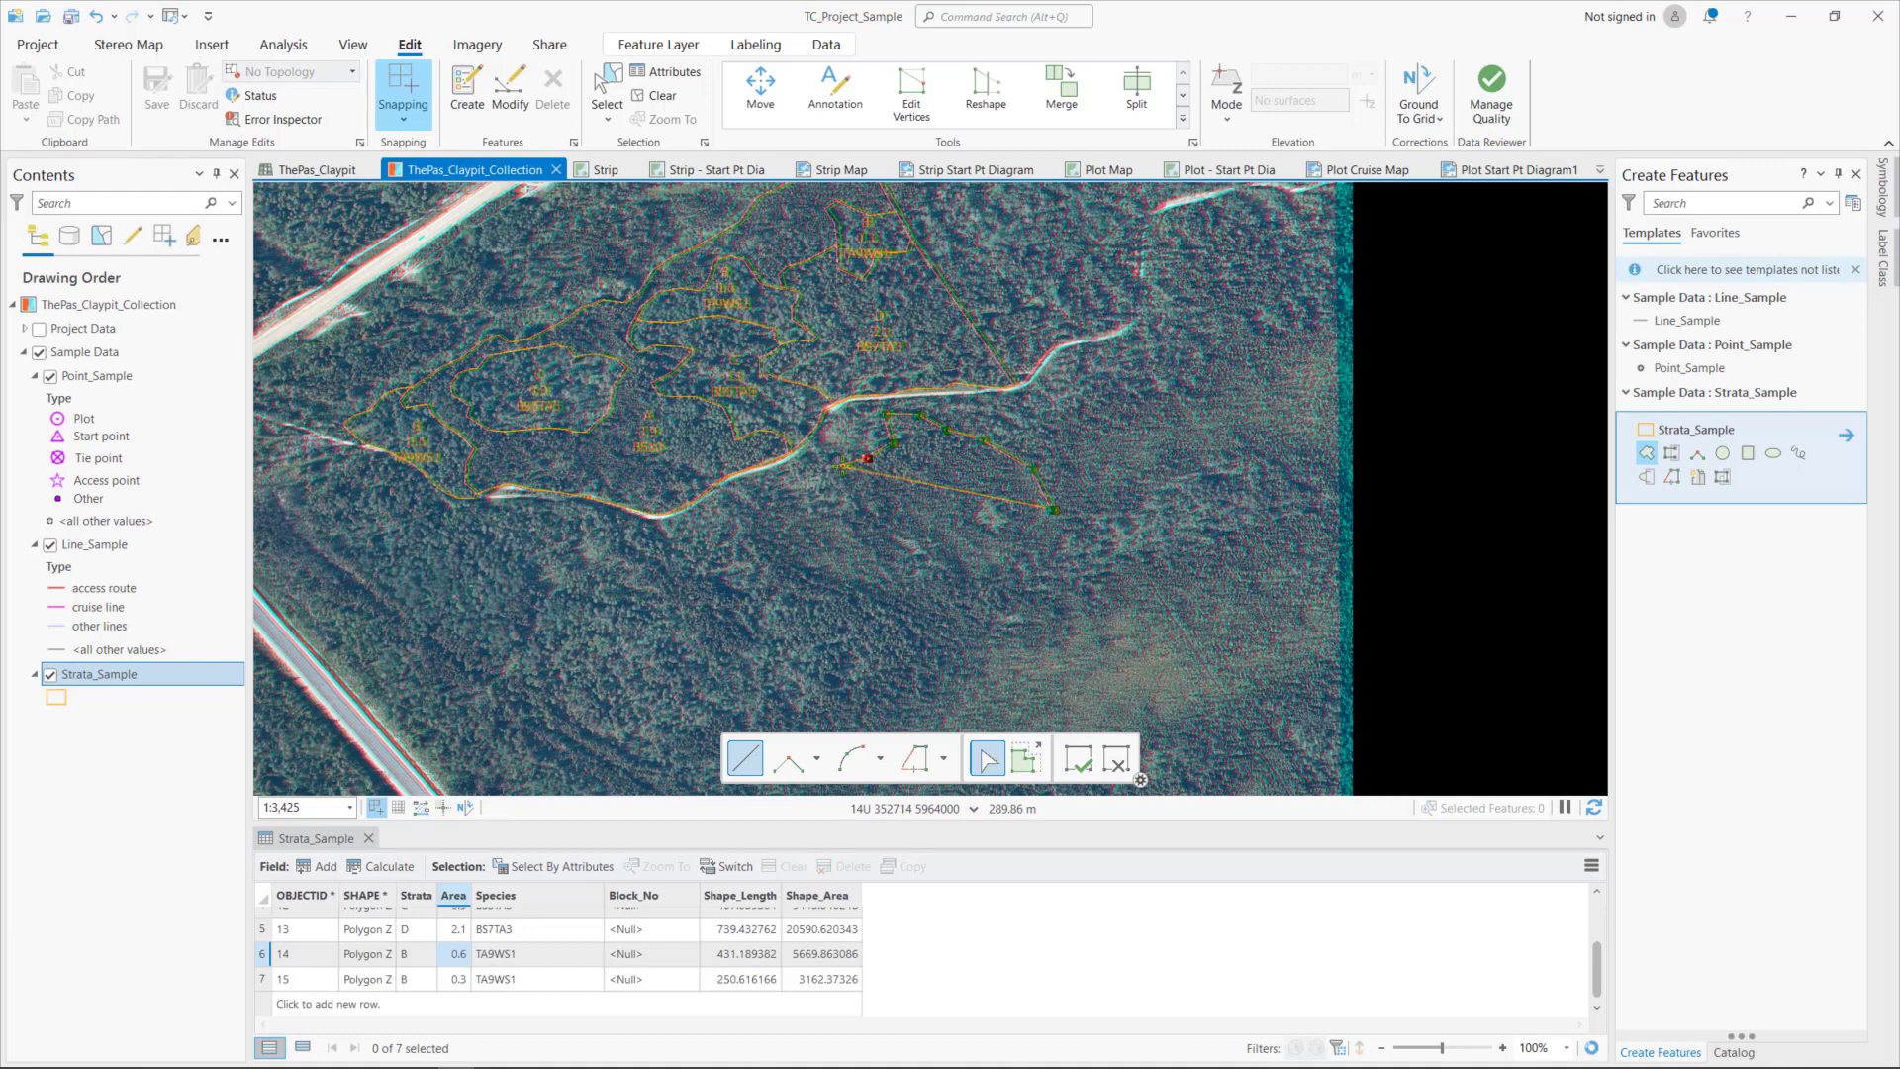
pyautogui.click(855, 504)
pyautogui.click(894, 526)
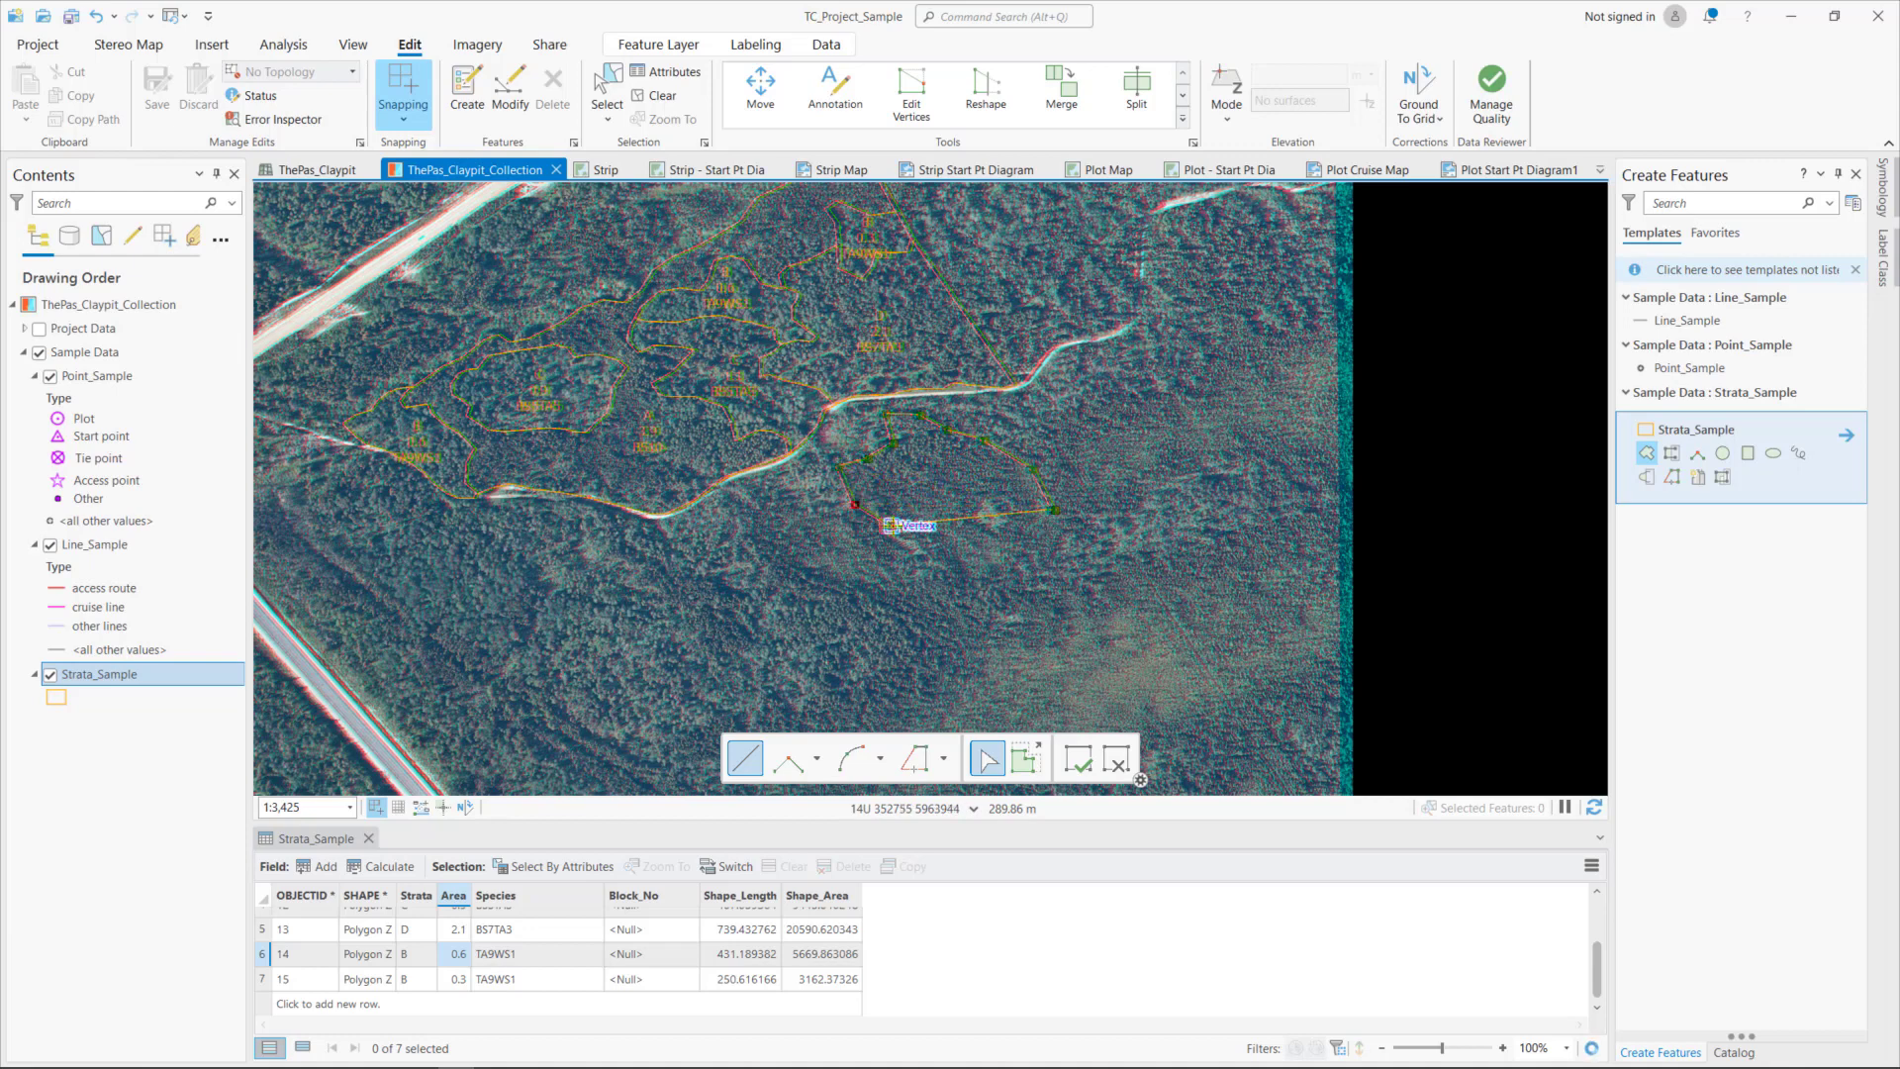
pyautogui.click(928, 547)
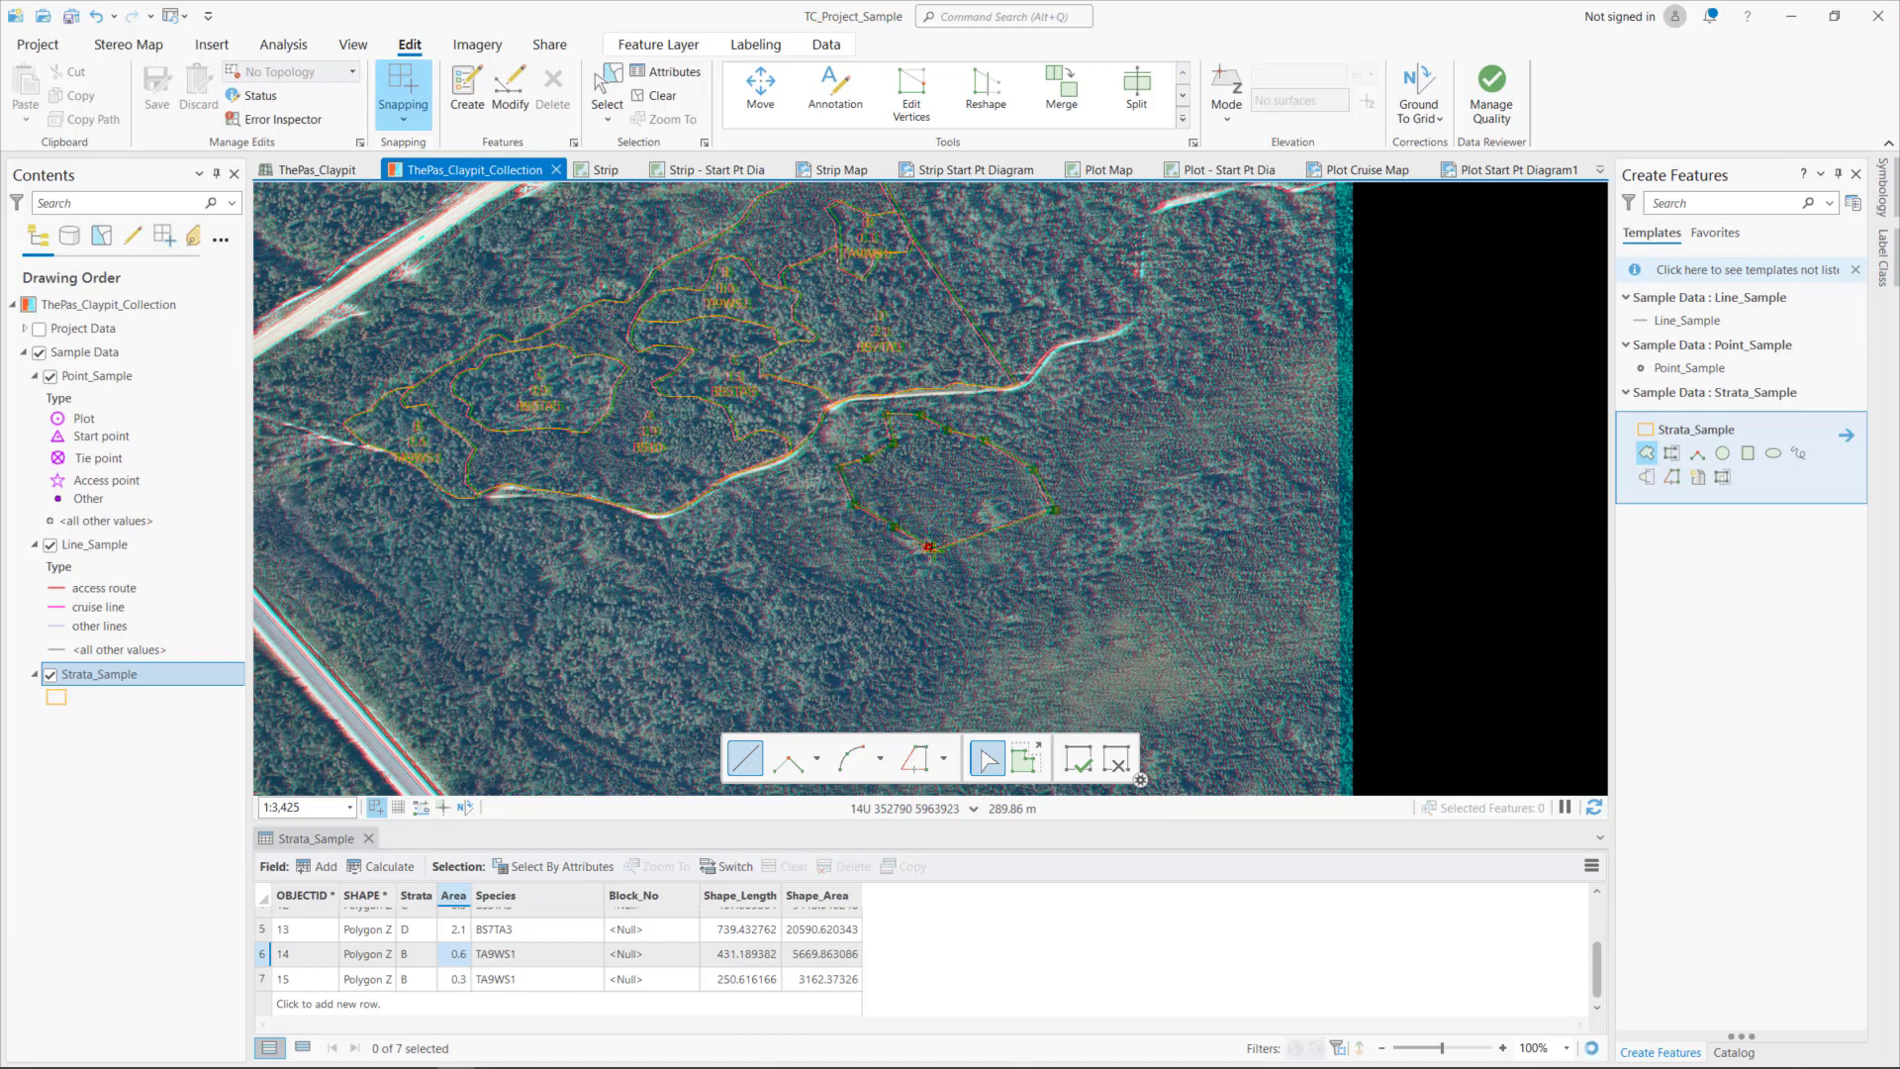
pyautogui.click(945, 570)
pyautogui.click(960, 594)
pyautogui.click(1004, 587)
pyautogui.click(1023, 560)
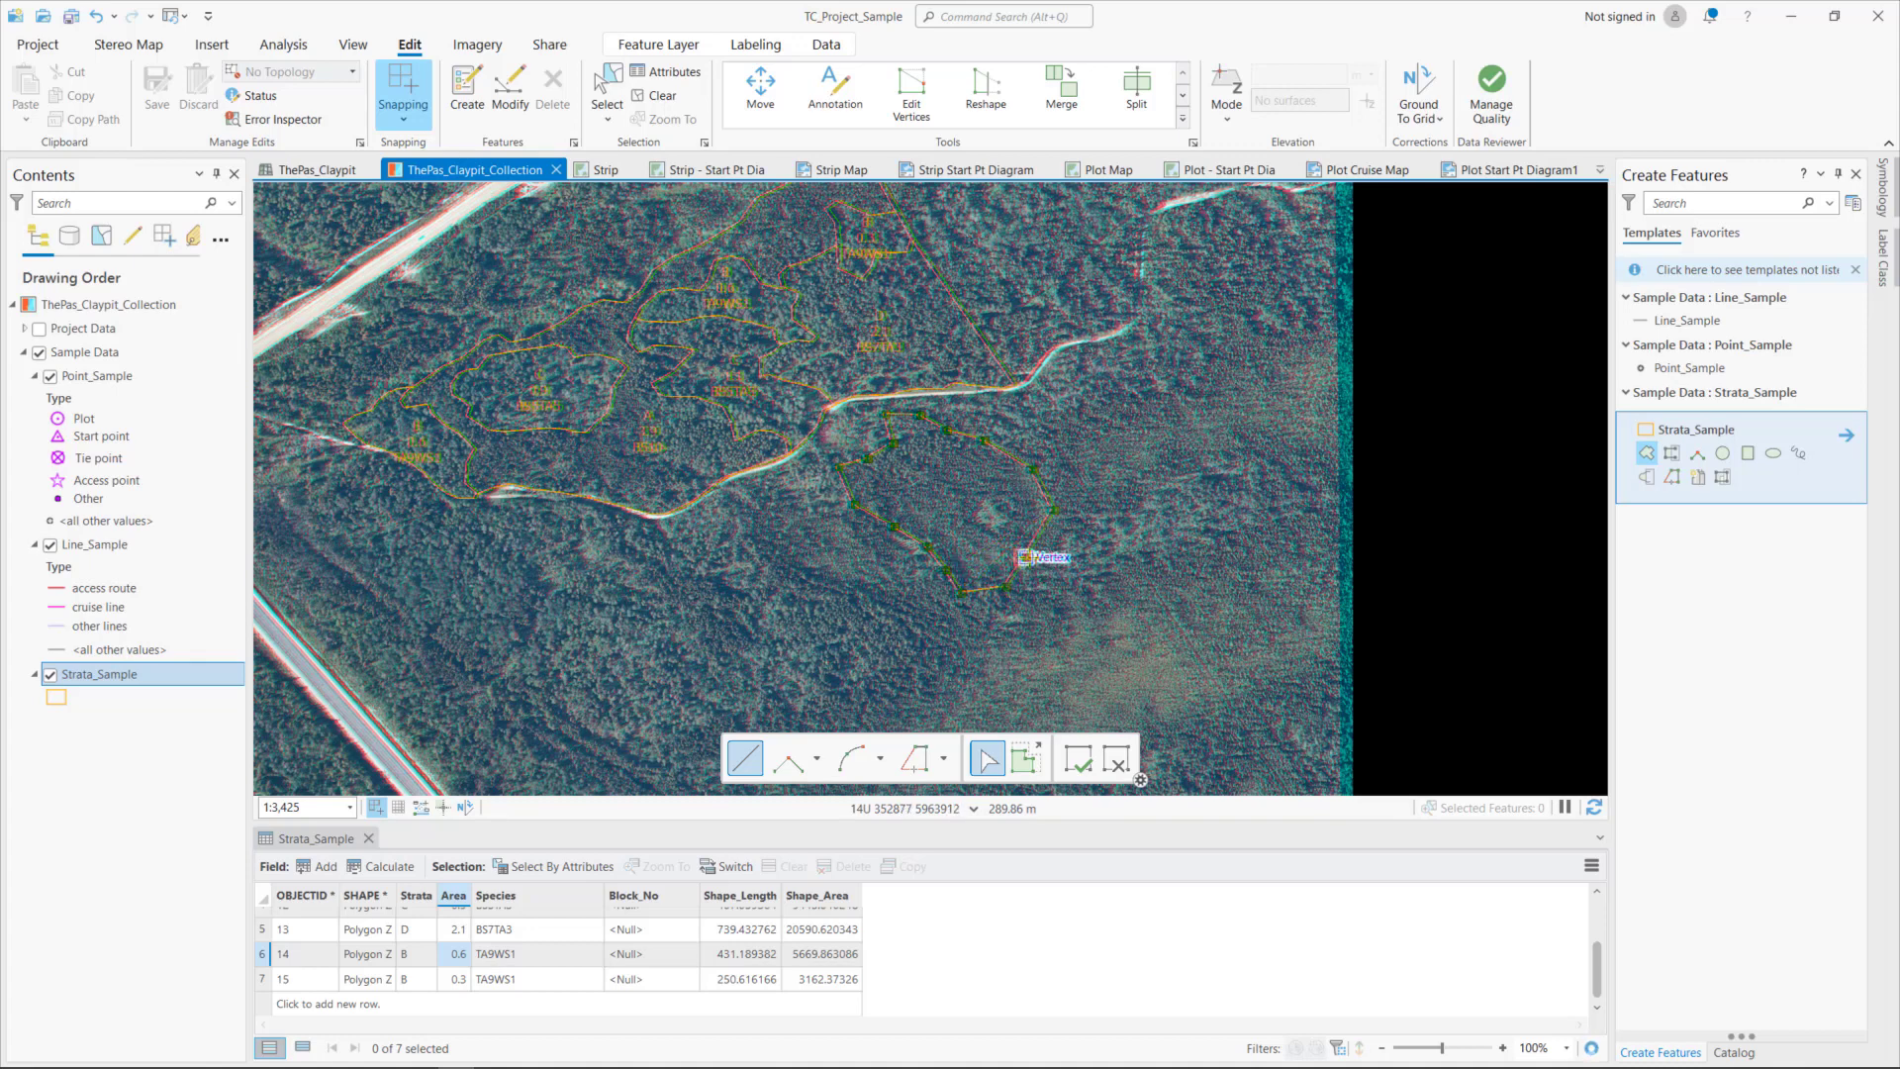
pyautogui.click(1048, 559)
pyautogui.doubleClick(1066, 532)
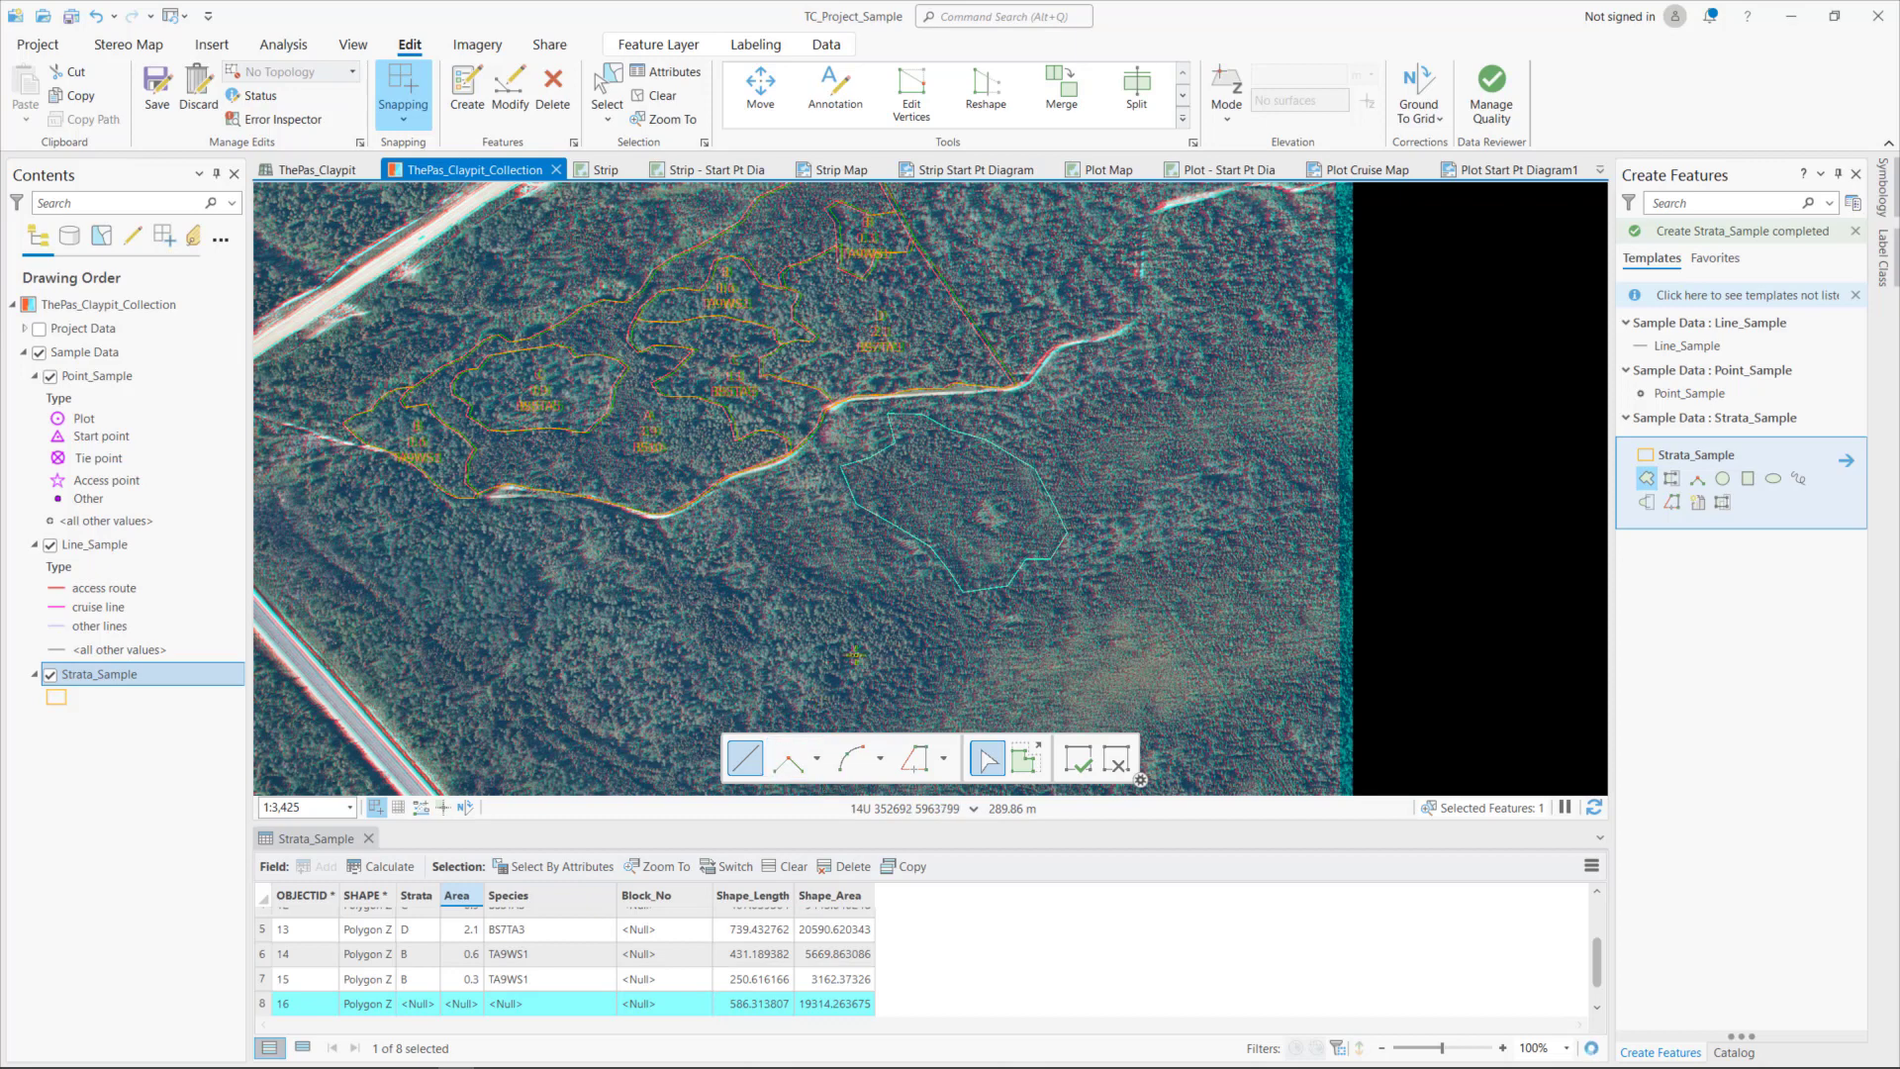
# - Create an adjoining stratum with Autocomplete Polygon, tracing its outer boundary from the new polygon's western edge around to its southern edge
pyautogui.click(1674, 482)
pyautogui.click(841, 517)
pyautogui.click(802, 512)
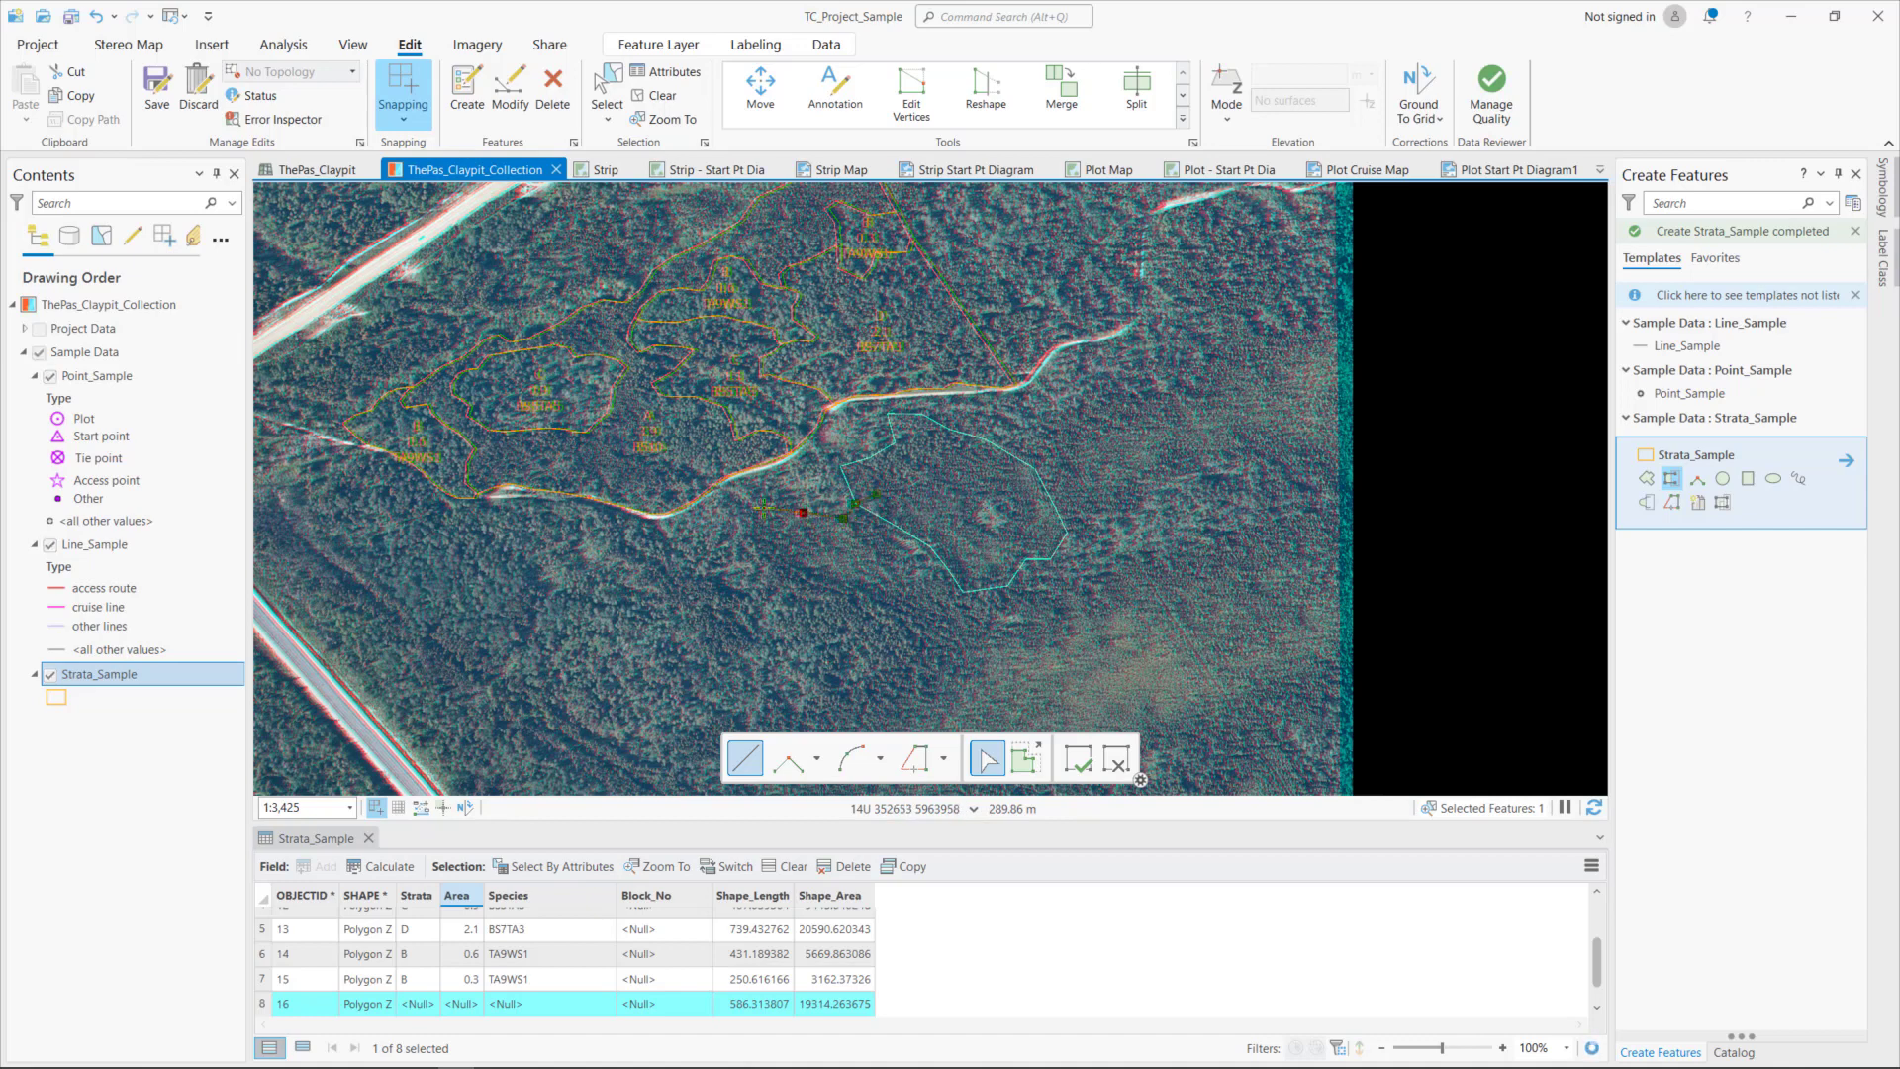
pyautogui.click(762, 507)
pyautogui.click(736, 522)
pyautogui.click(762, 568)
pyautogui.click(808, 590)
pyautogui.click(854, 601)
pyautogui.click(880, 606)
pyautogui.click(910, 641)
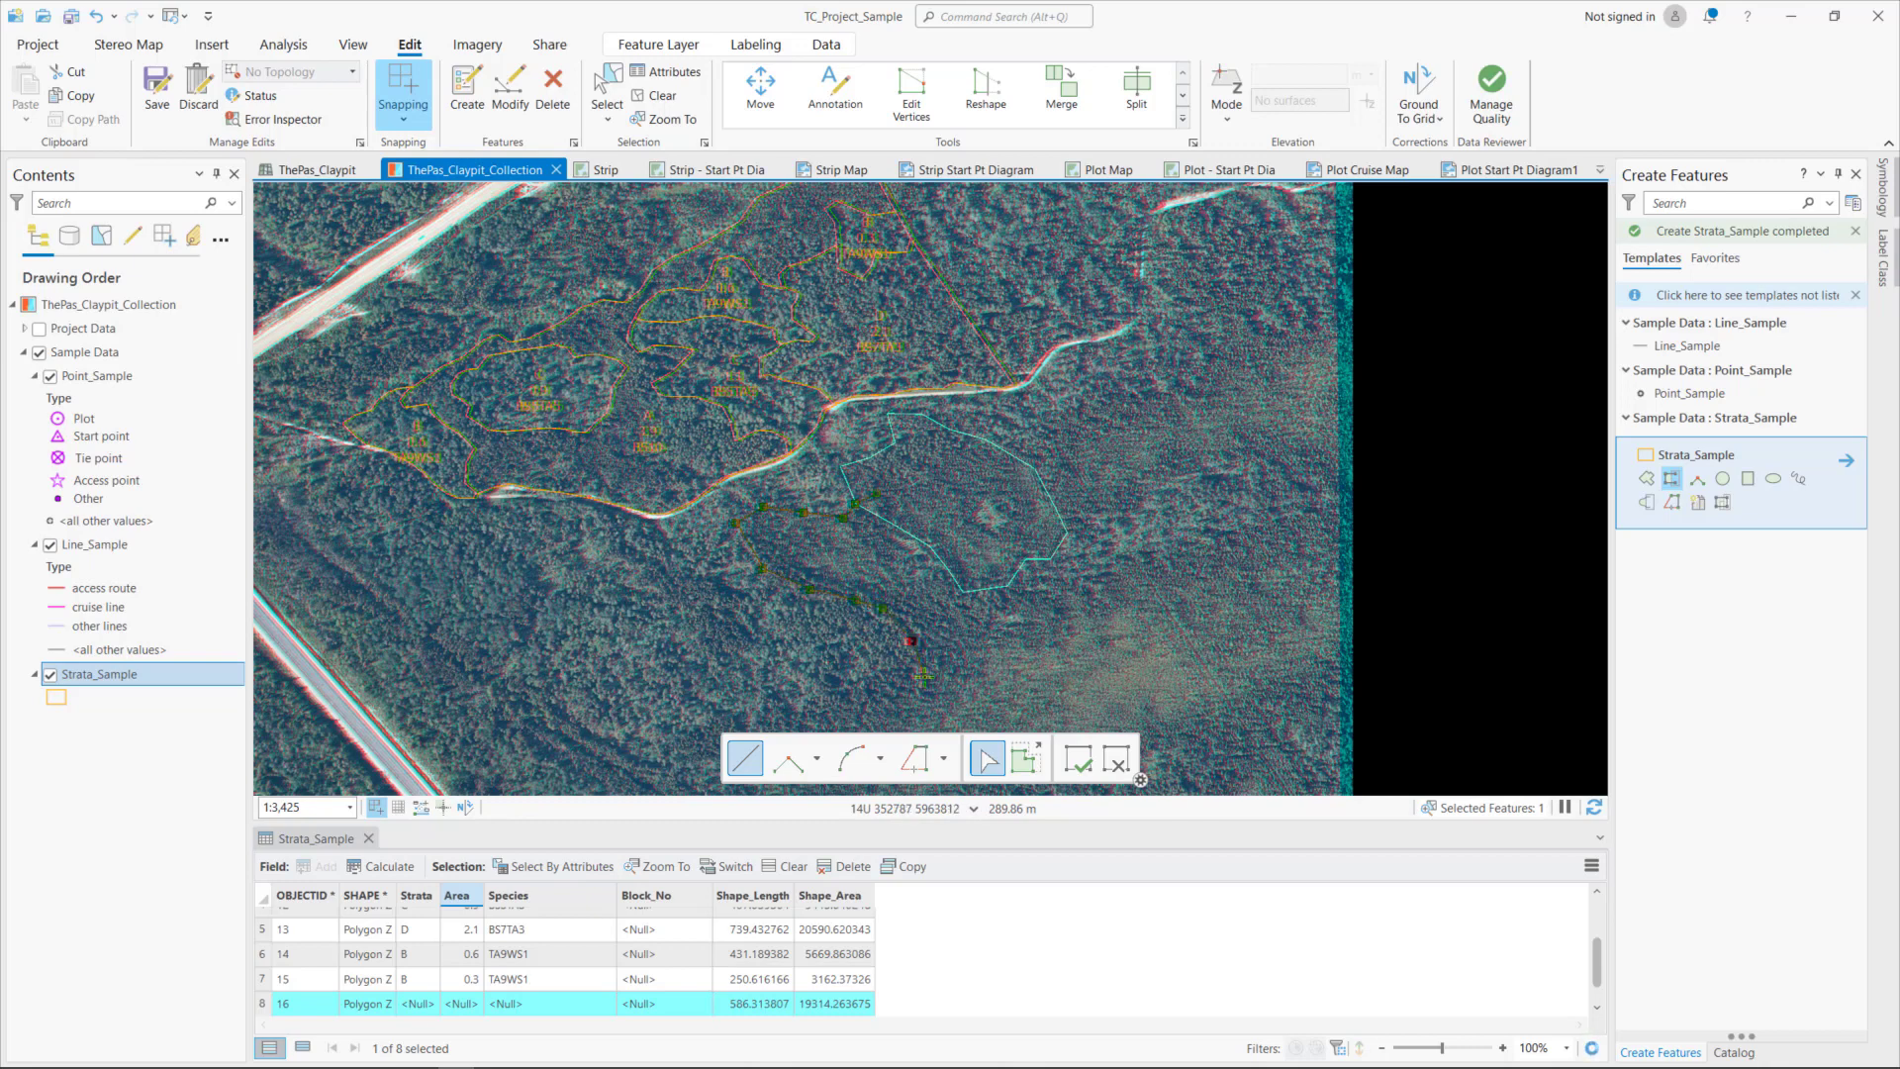
pyautogui.click(923, 678)
pyautogui.click(933, 695)
pyautogui.click(957, 672)
pyautogui.click(983, 645)
pyautogui.doubleClick(1005, 598)
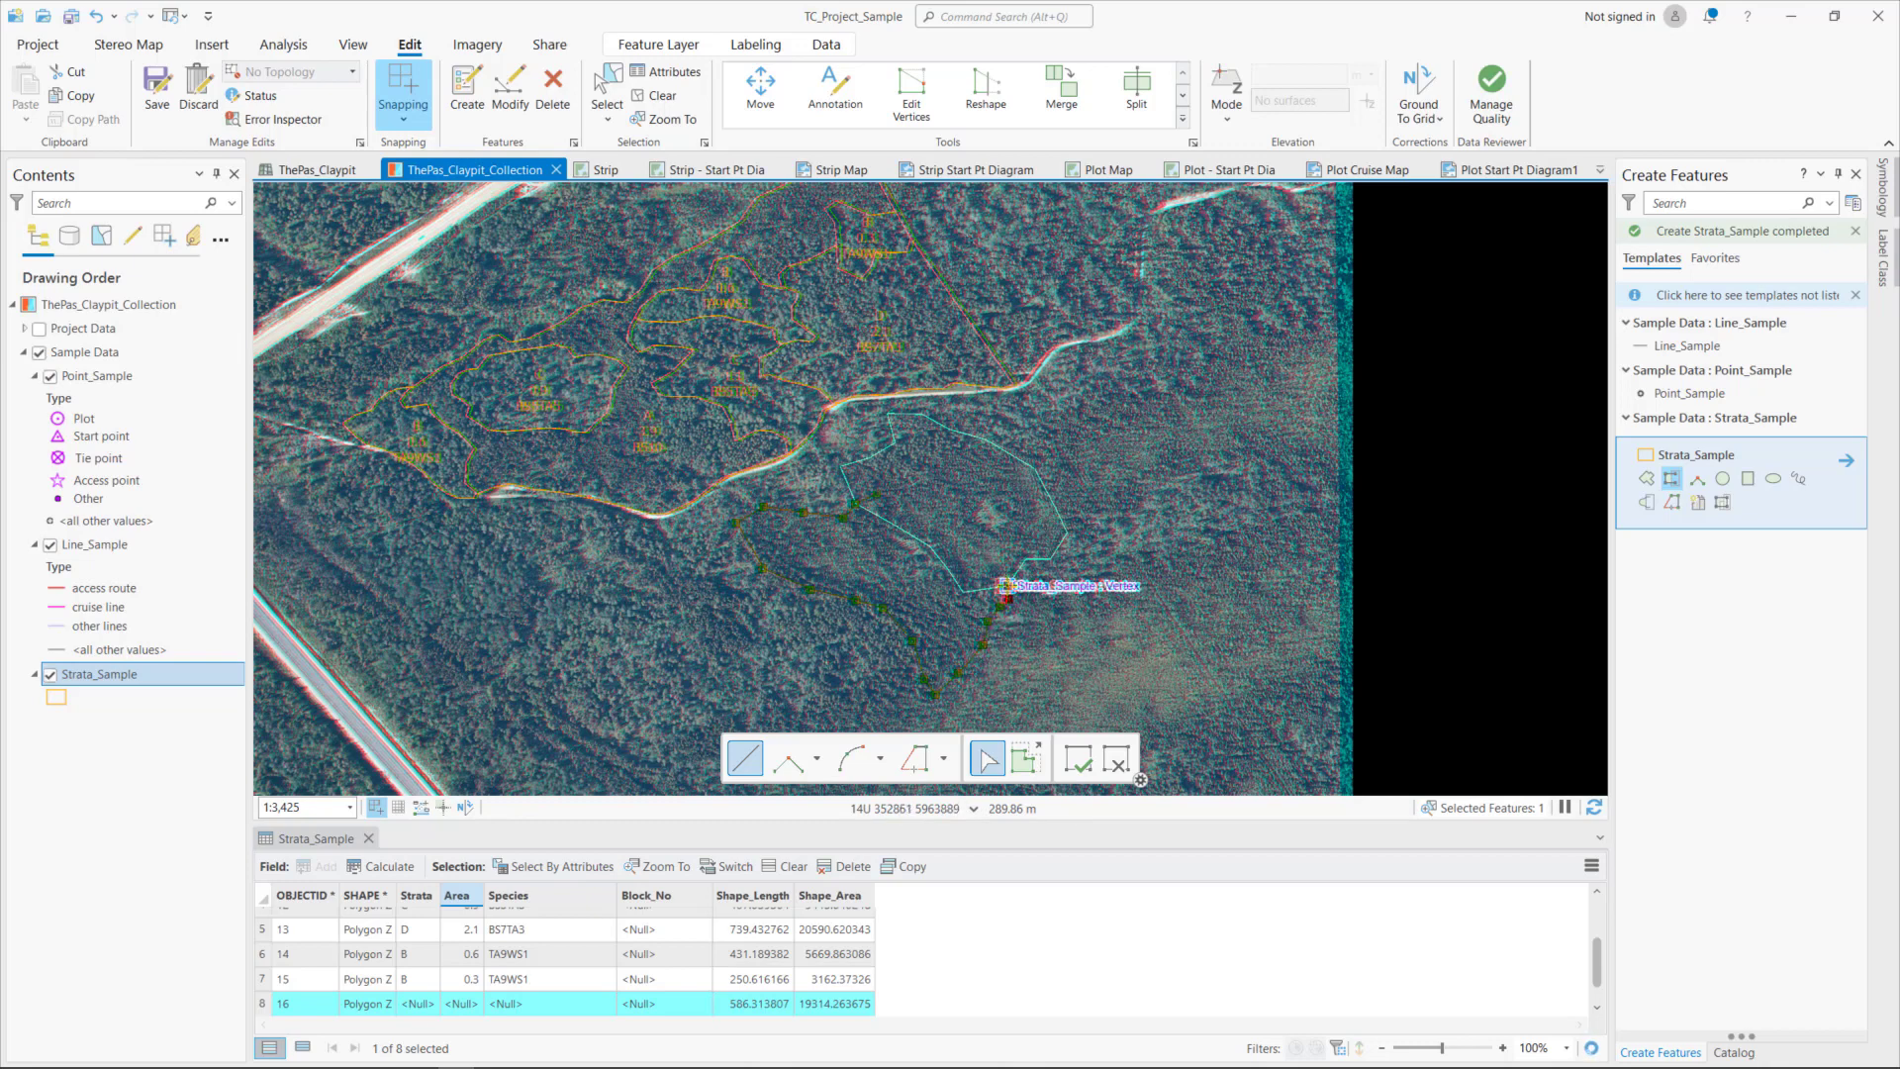
pyautogui.click(1005, 585)
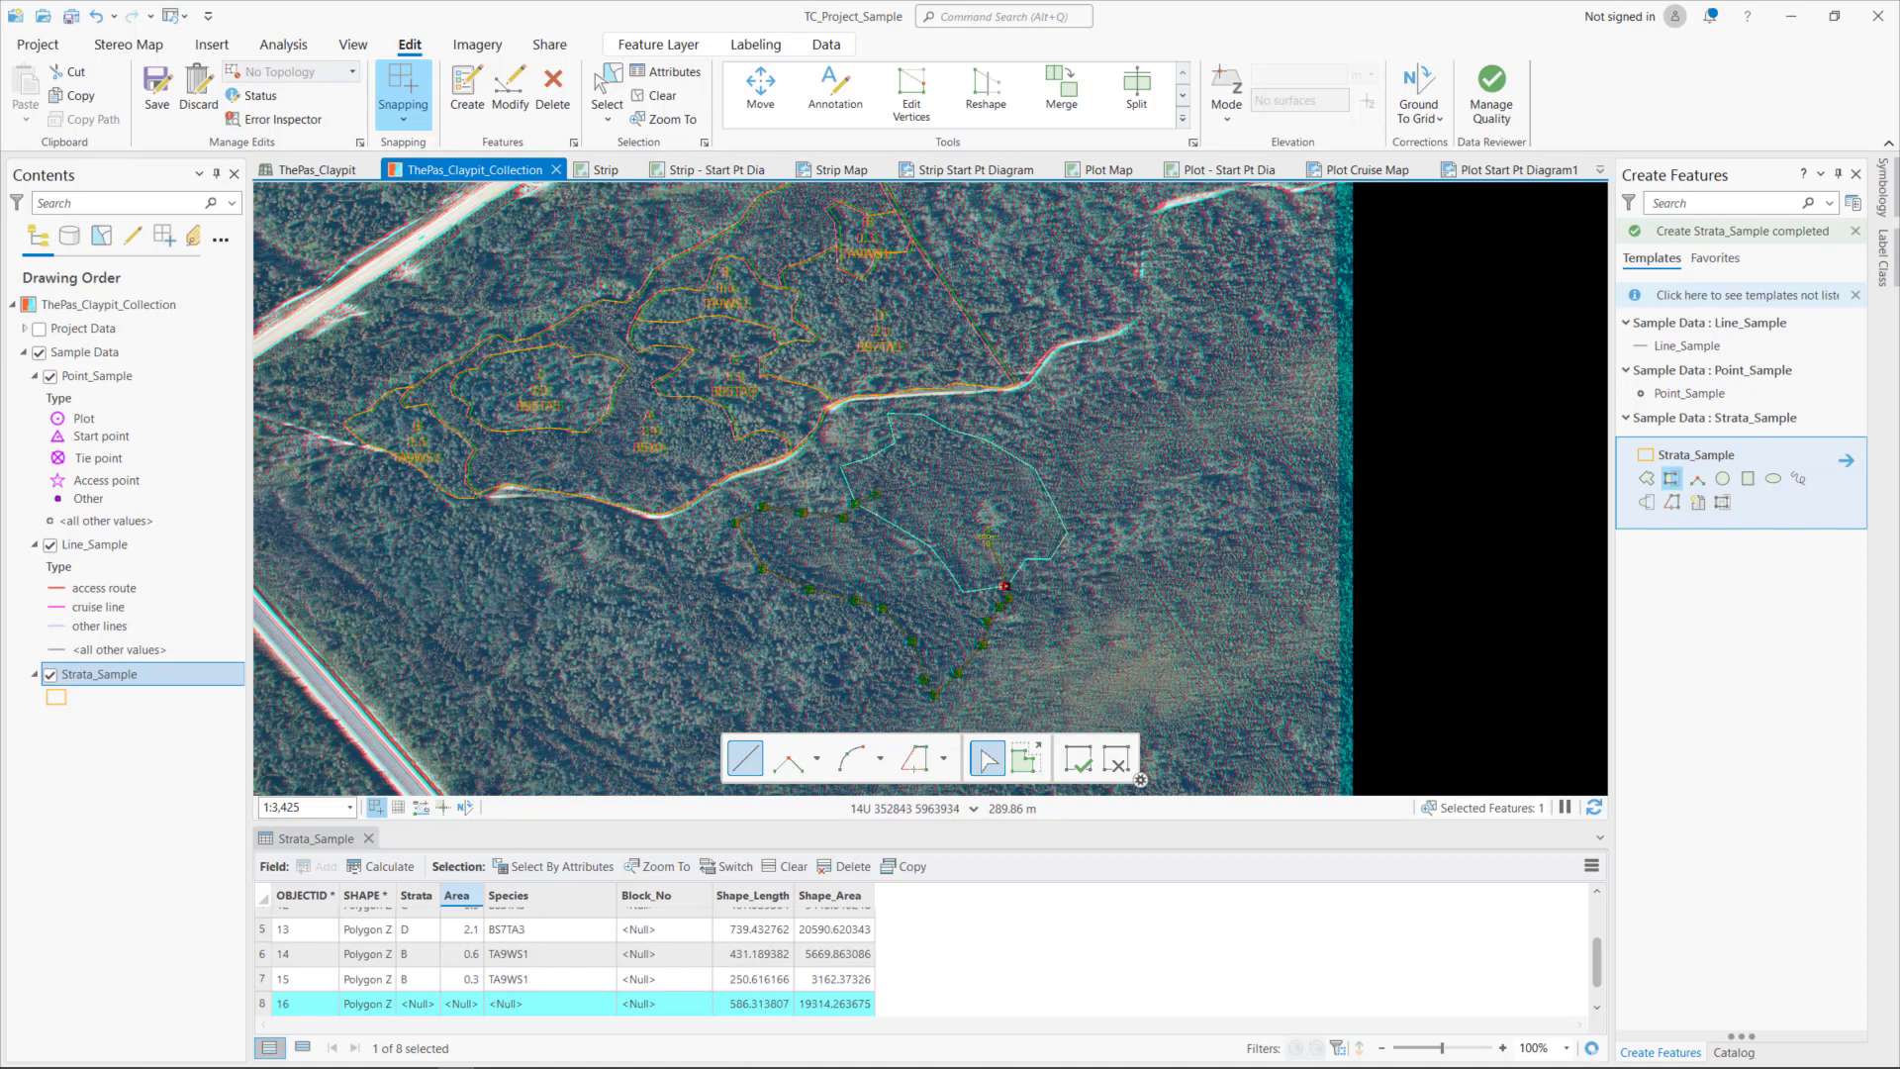
pyautogui.rightClick(744, 475)
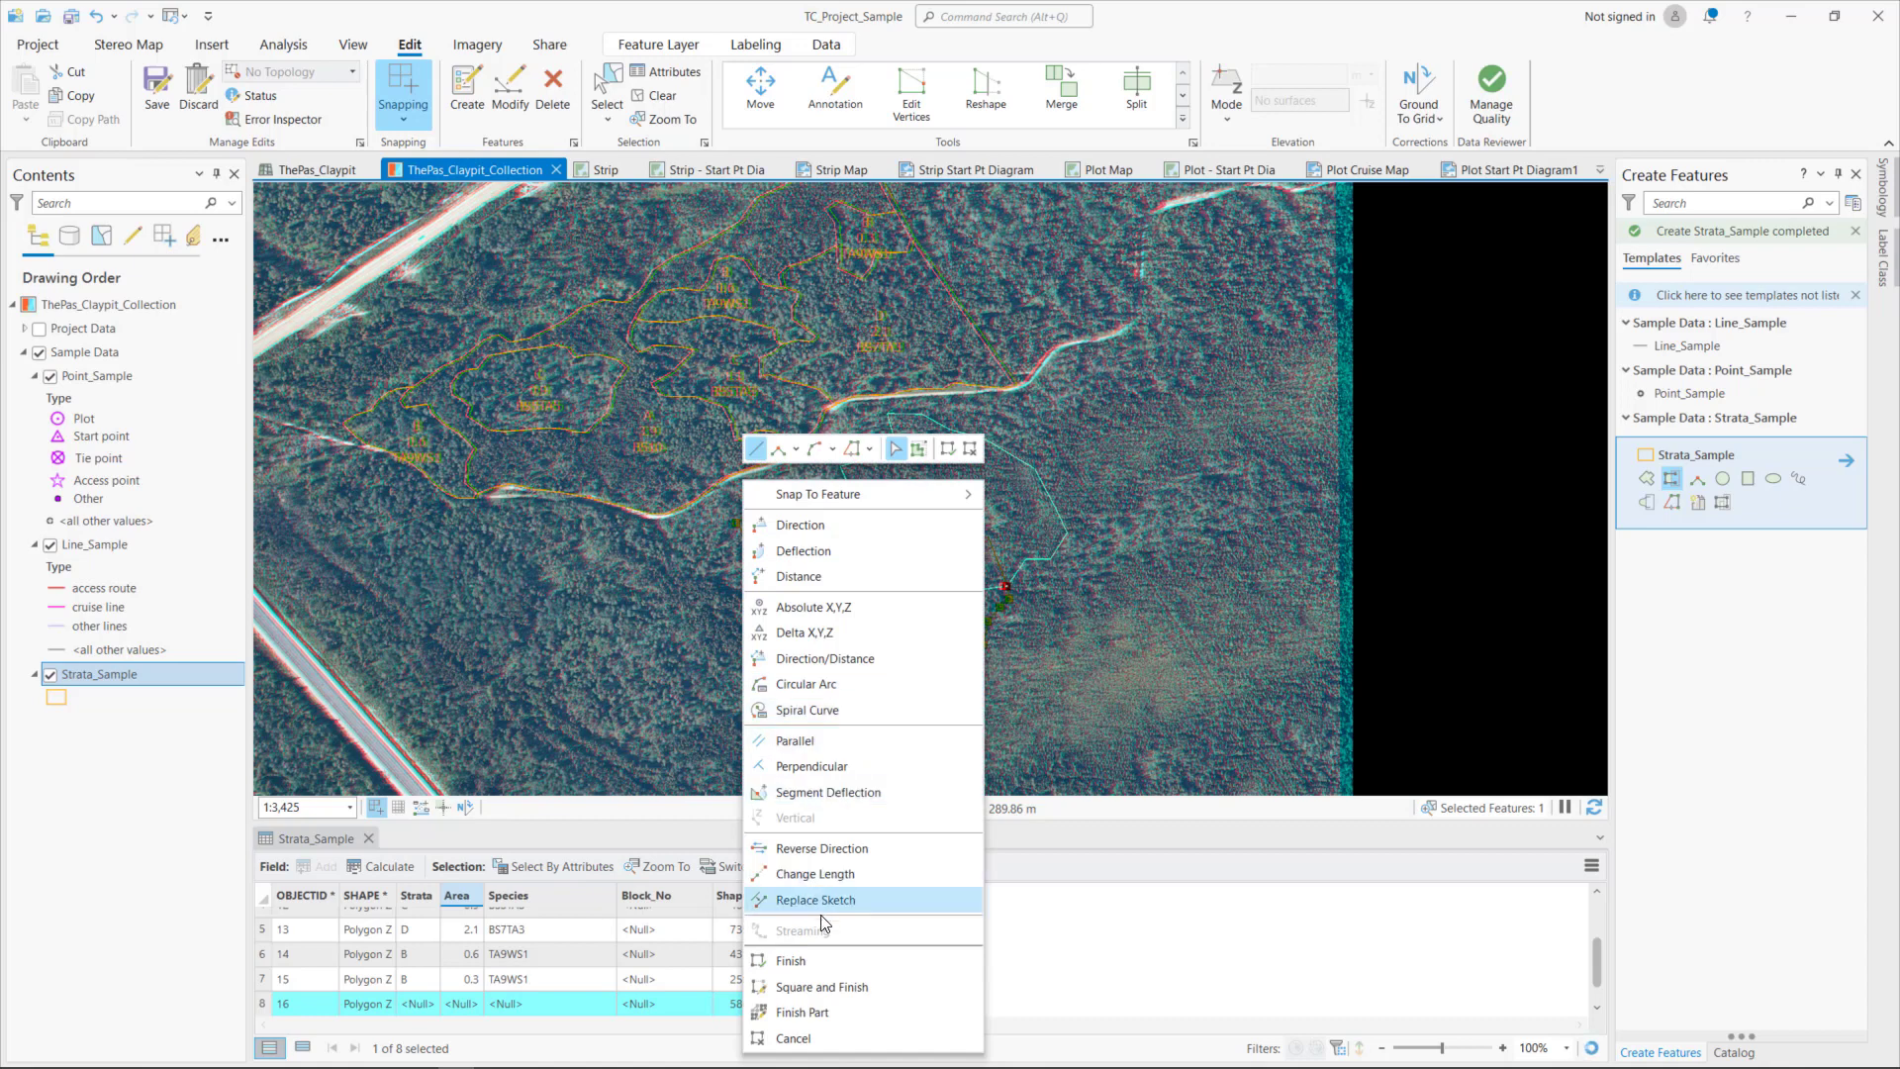
pyautogui.click(806, 958)
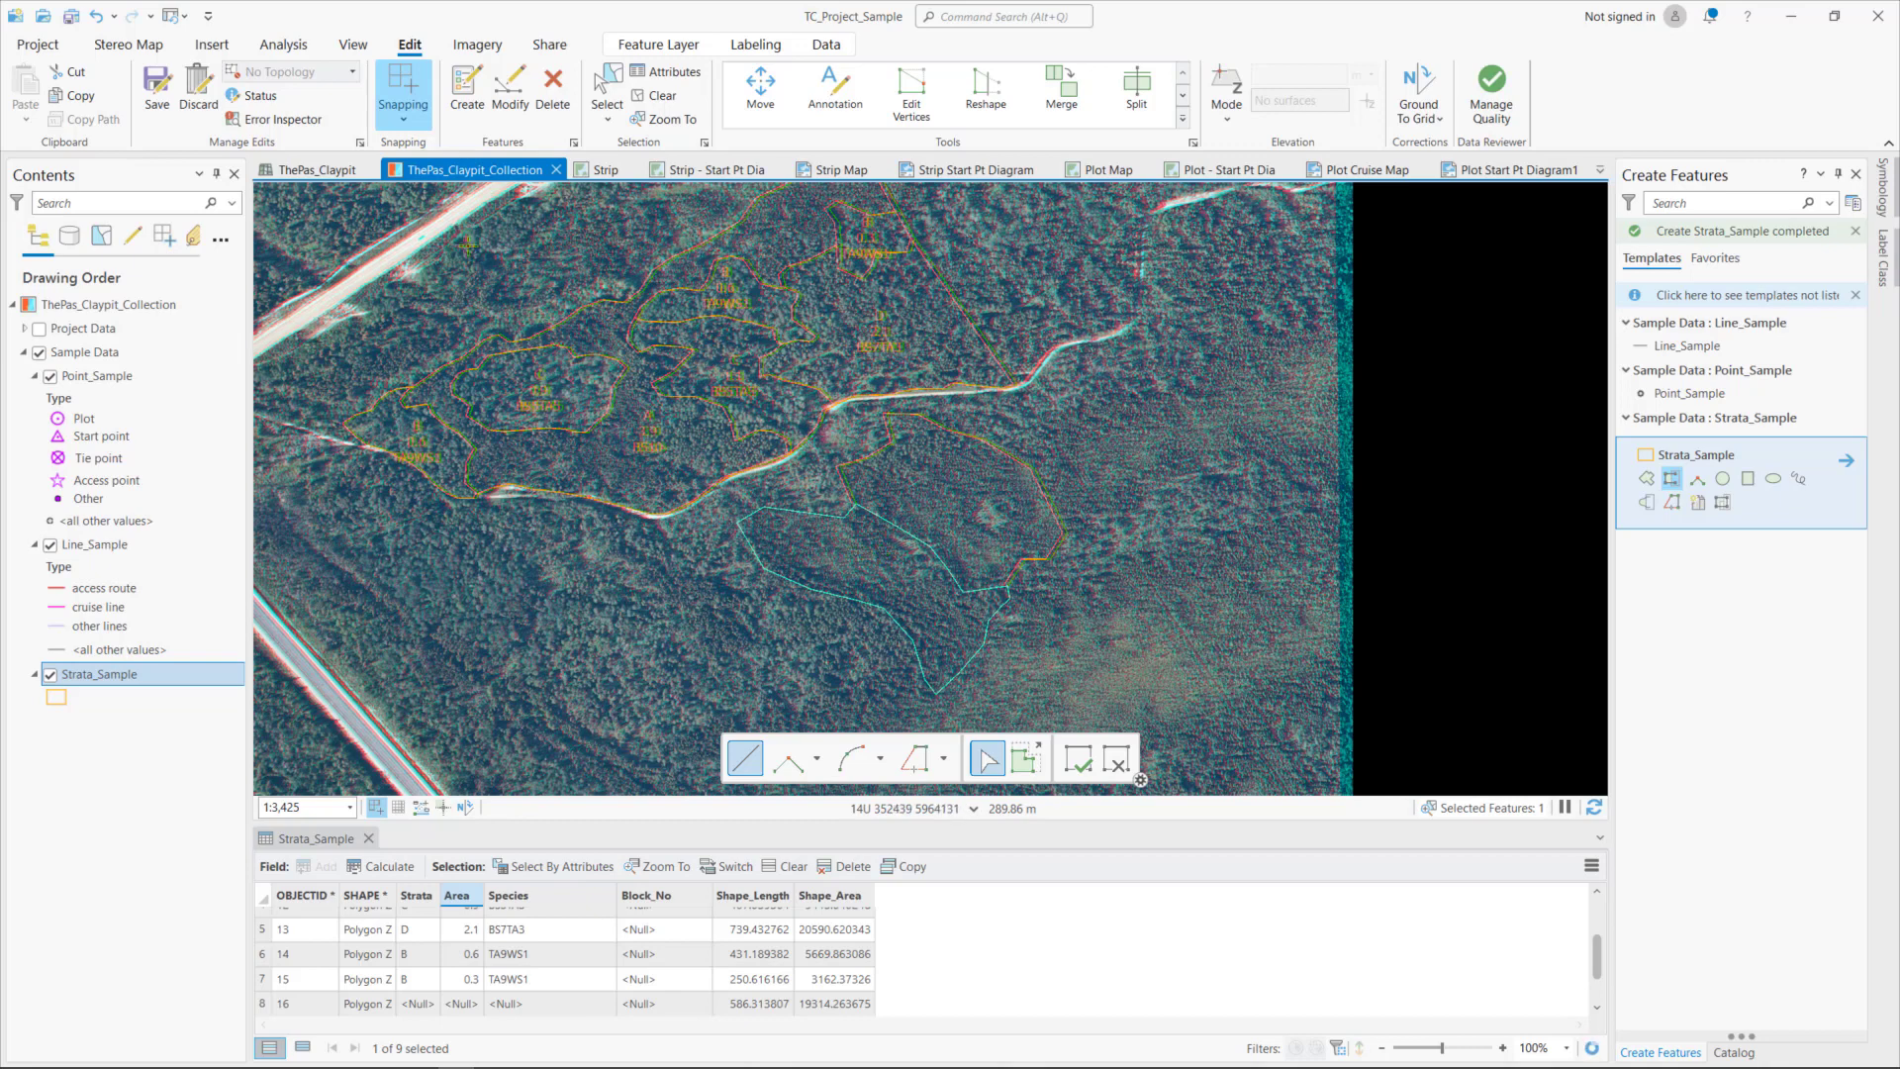
# - Undo the autocompleted polygon and delete the remaining new Strata_Sample polygon south-east of the road bend
pyautogui.click(98, 22)
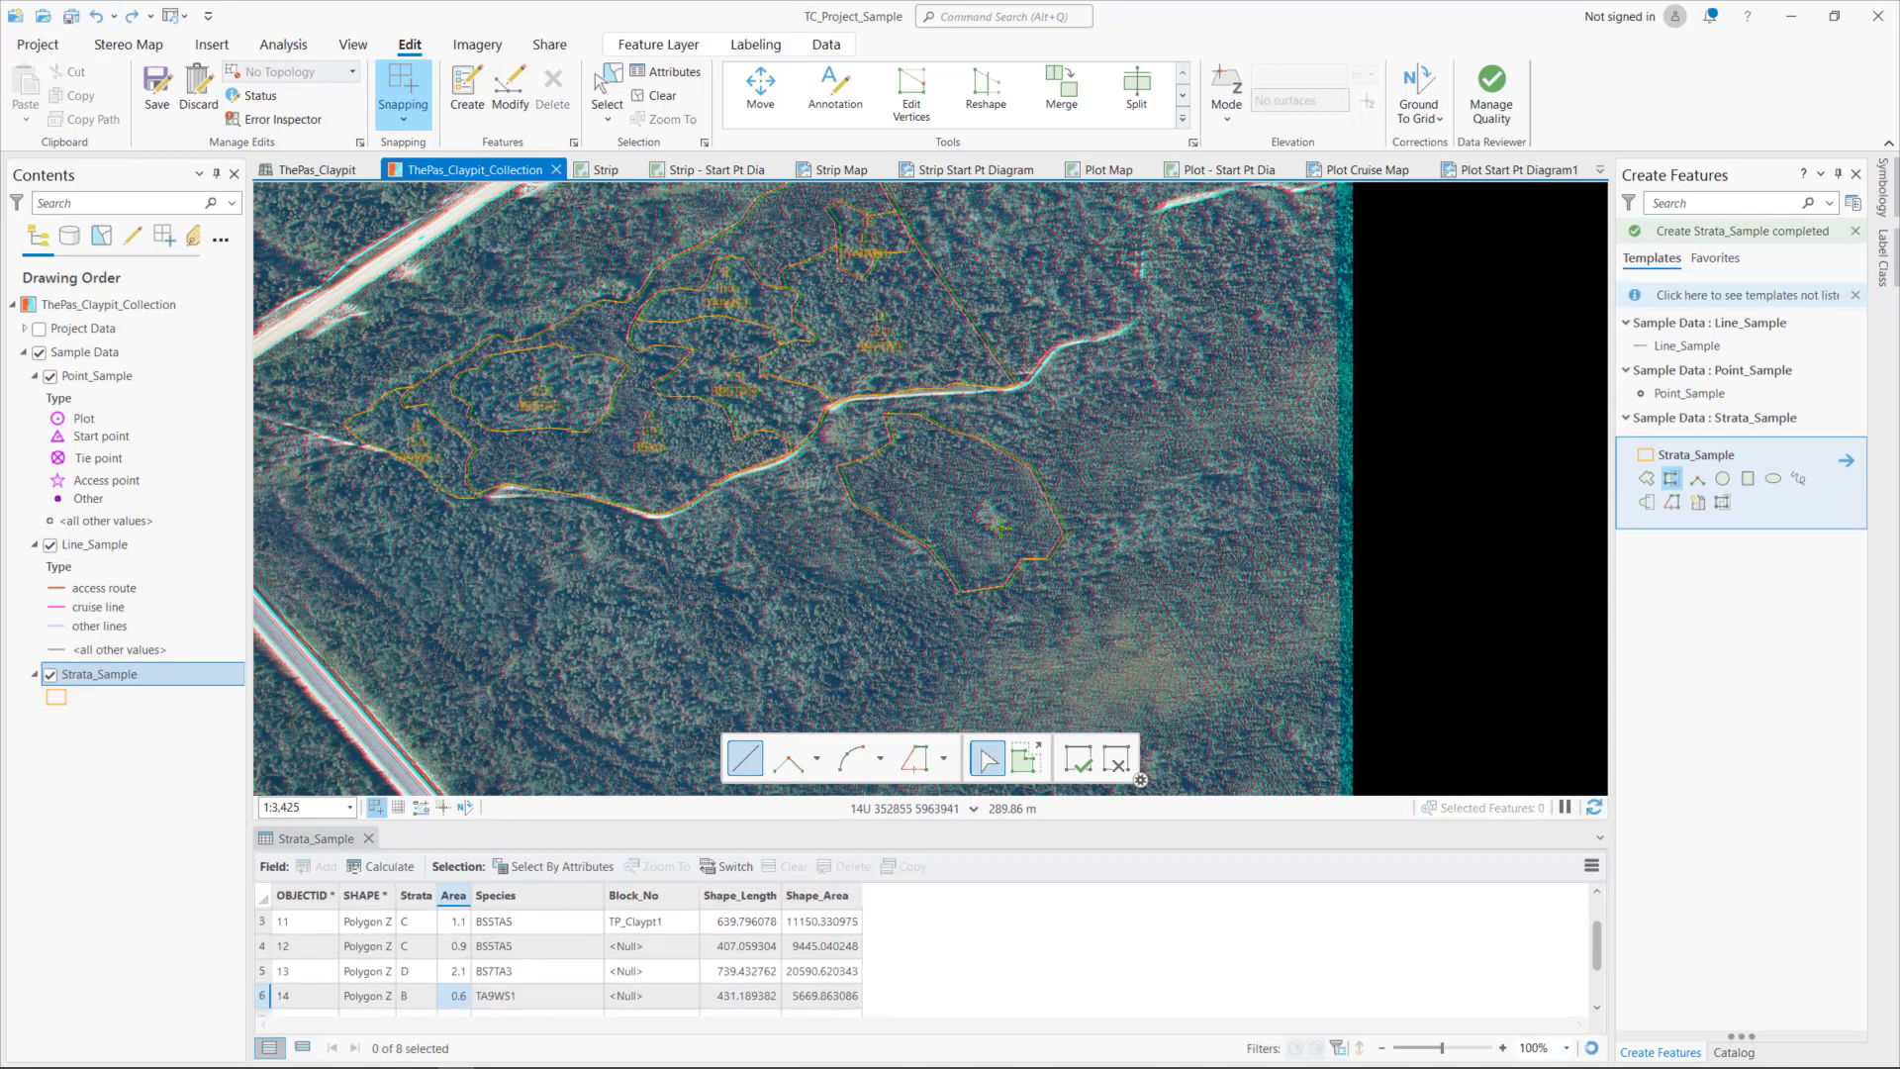
pyautogui.click(898, 469)
pyautogui.click(610, 97)
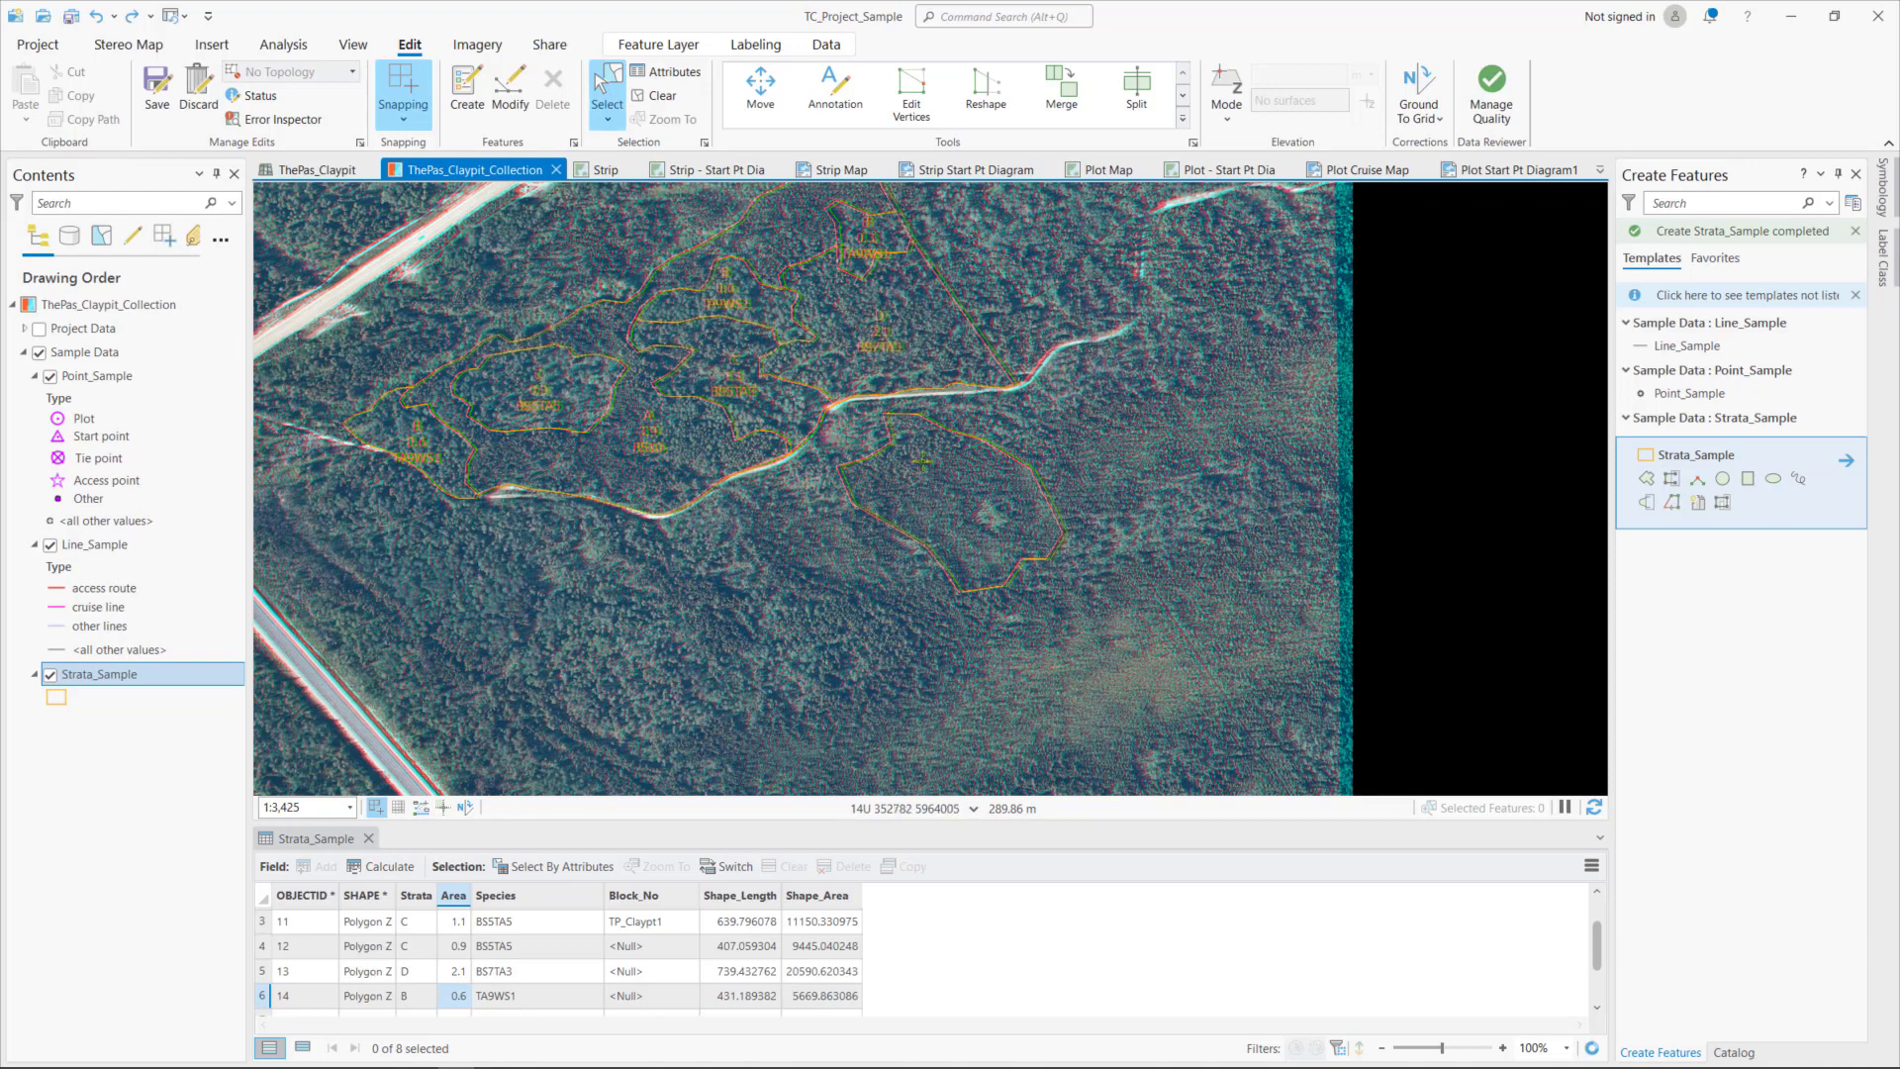
pyautogui.click(947, 501)
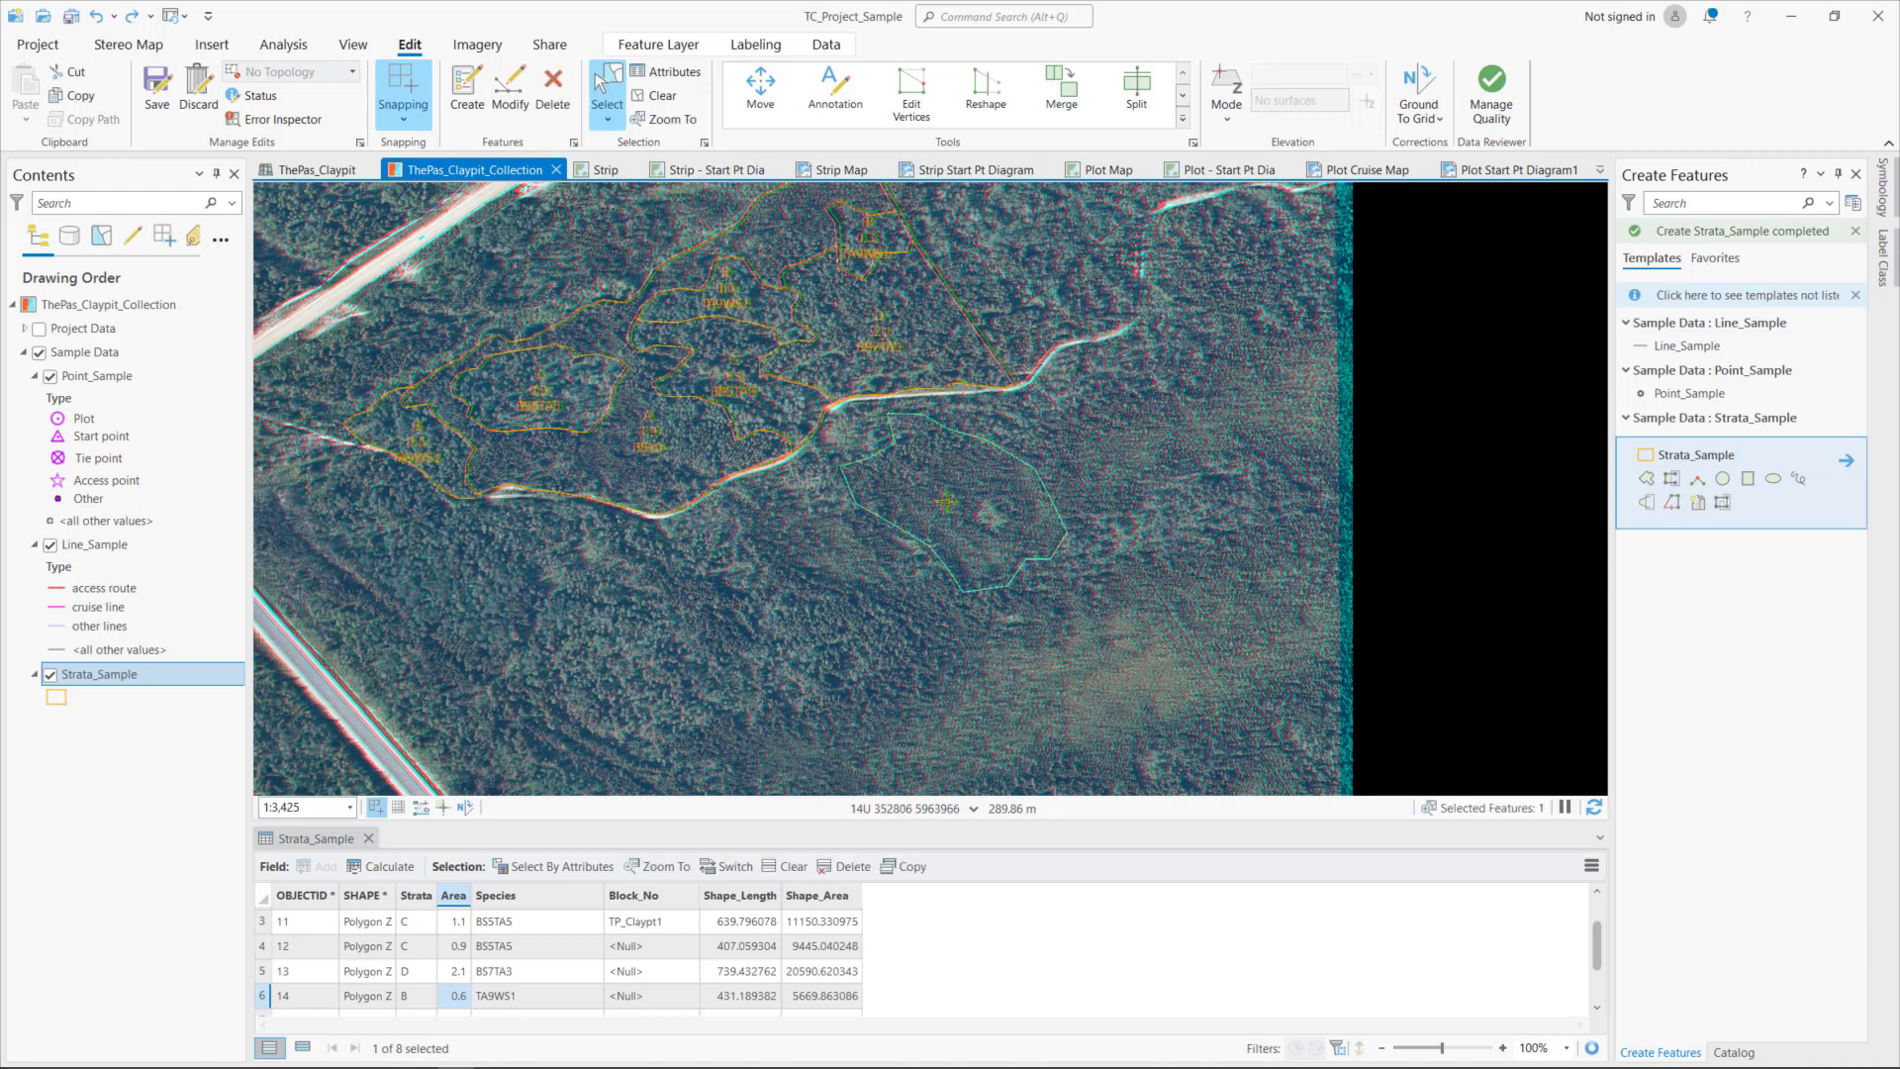
pyautogui.press('Delete')
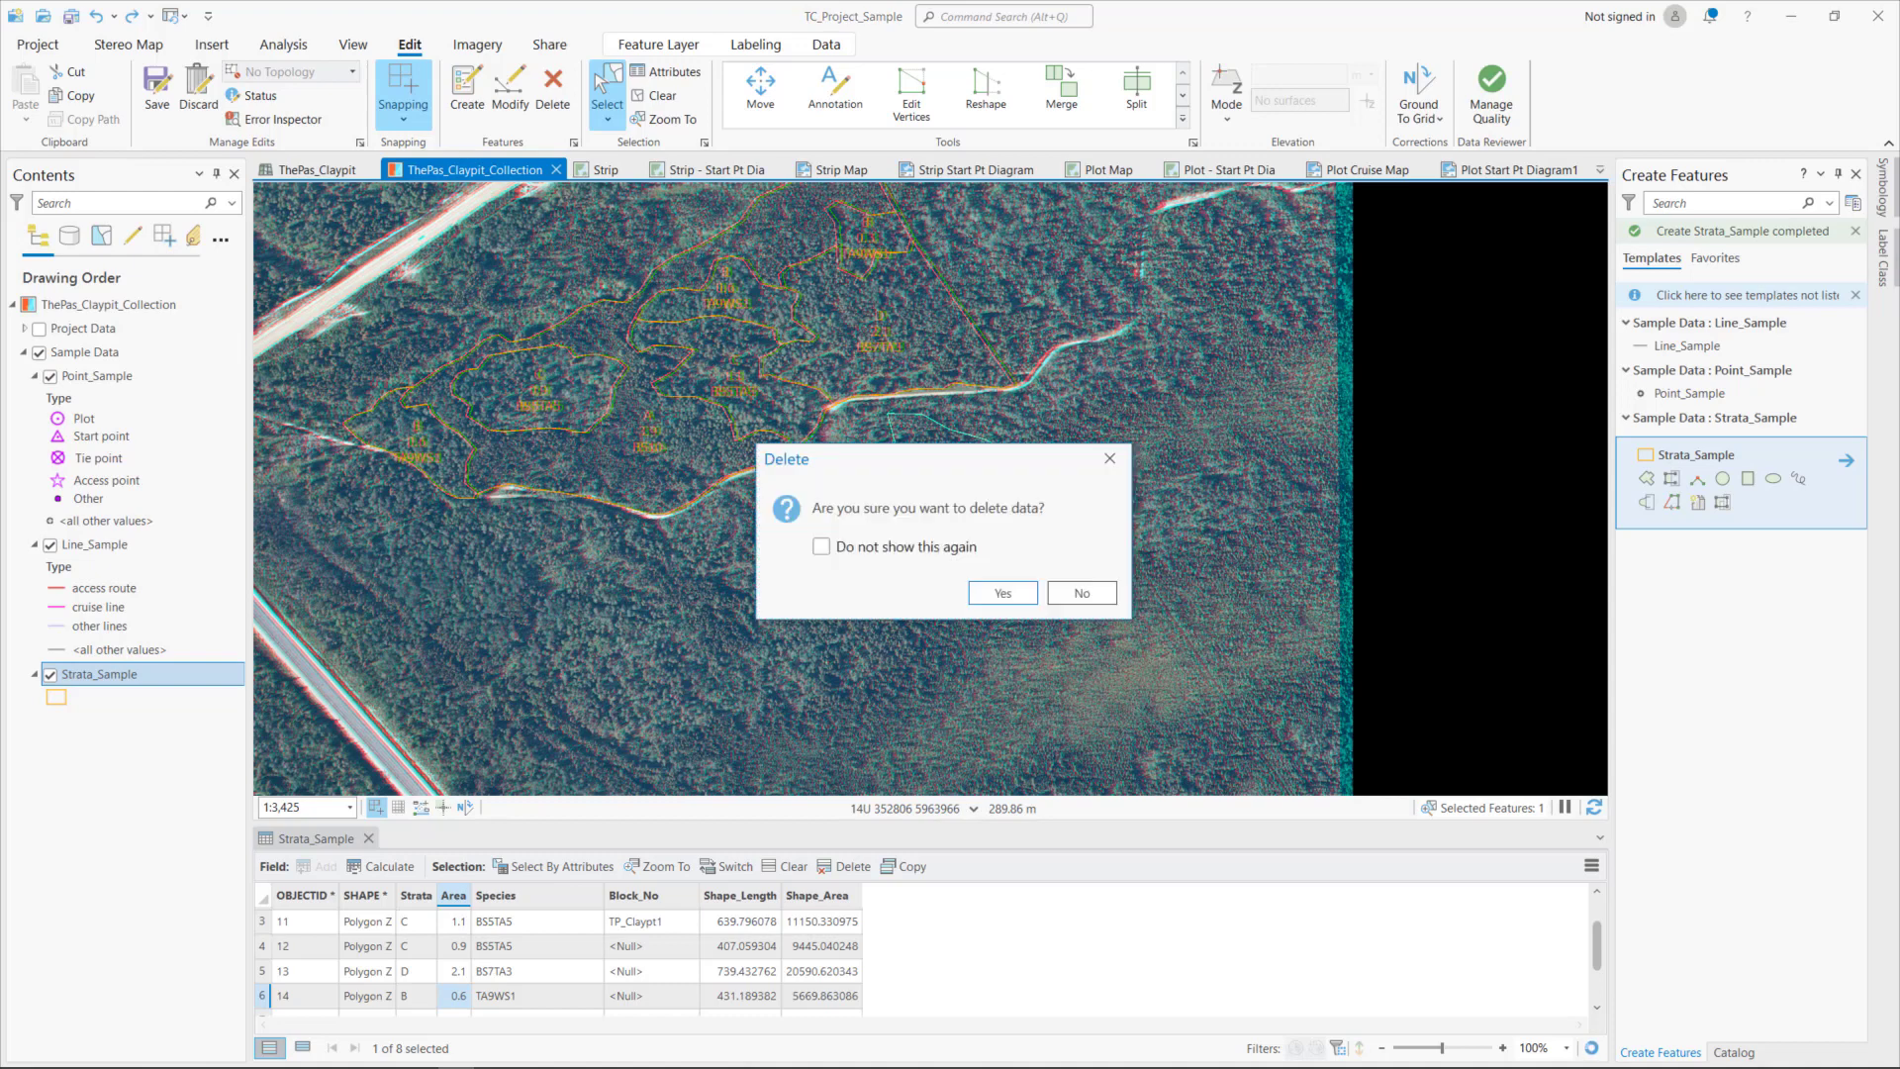
pyautogui.click(1001, 592)
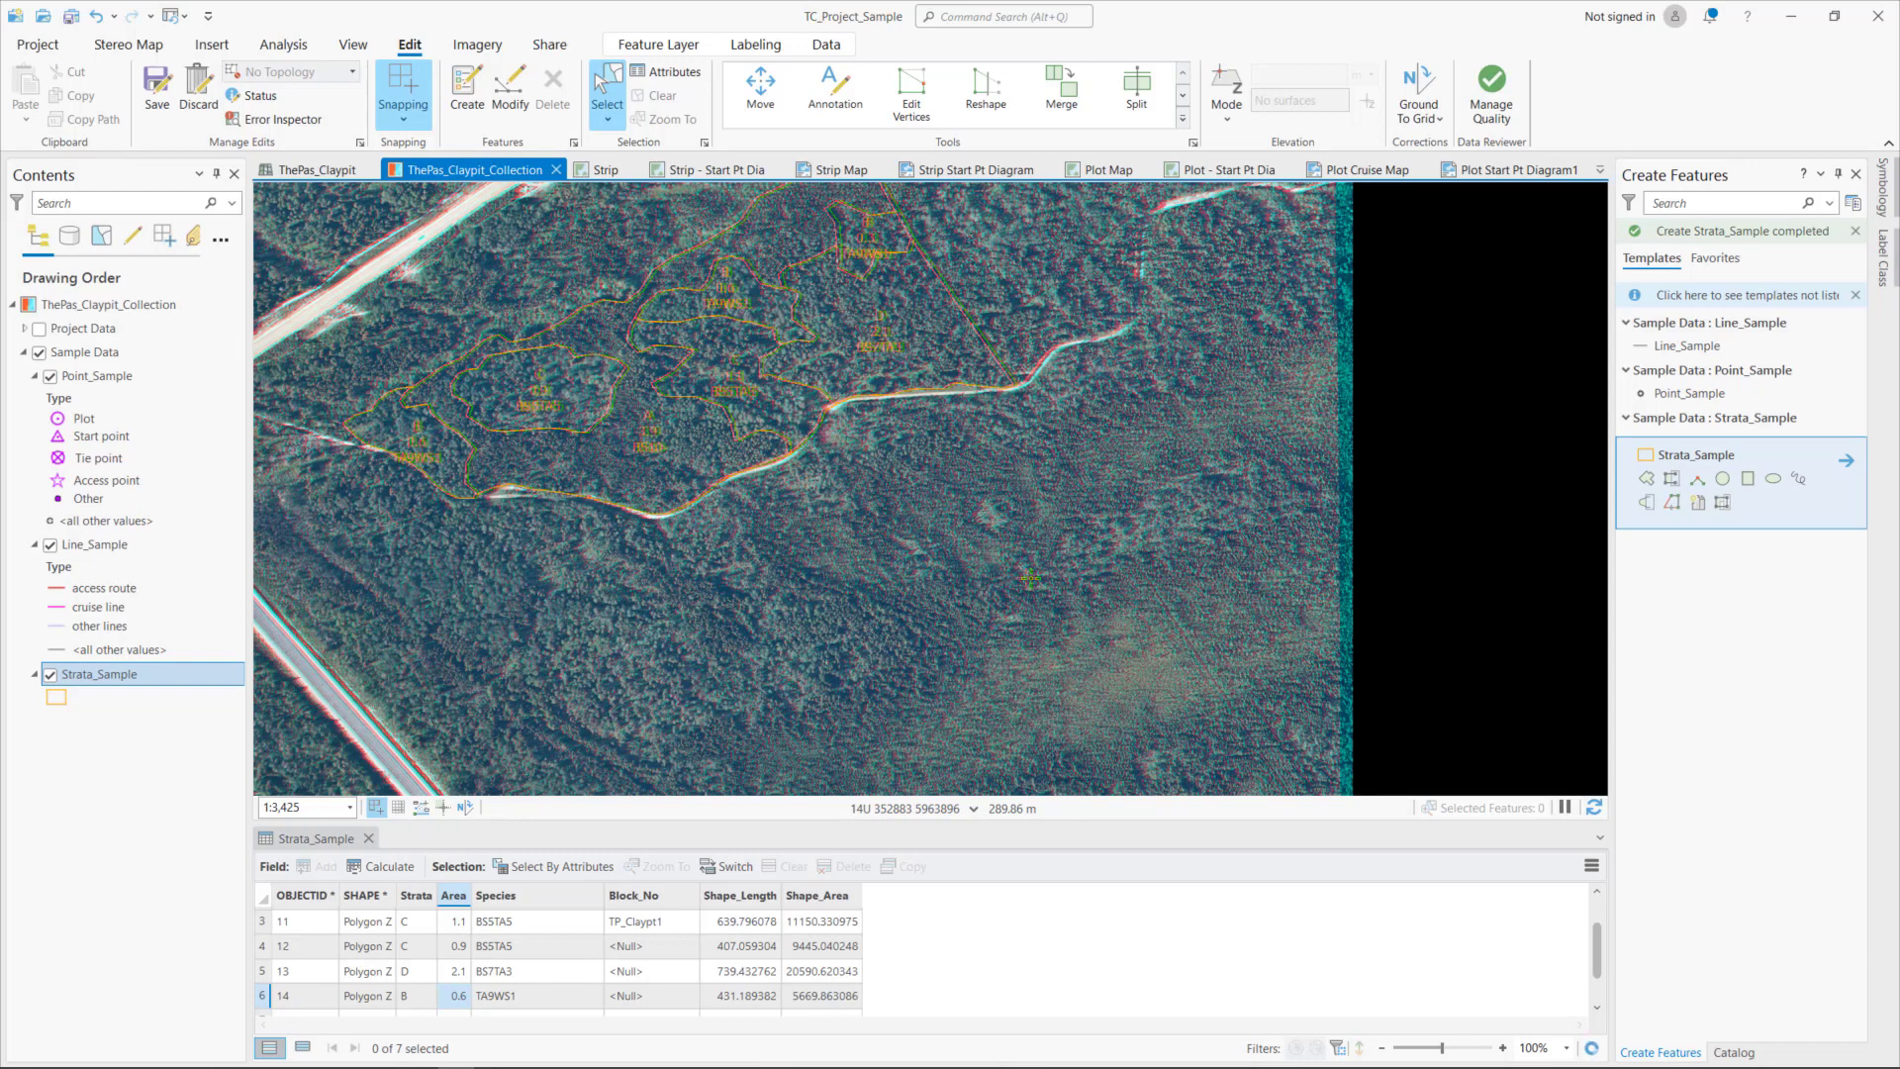
# - Trace a freehand Strata_Sample polygon around the same forest area south-east of the road bend and finish the sketch
pyautogui.click(1798, 481)
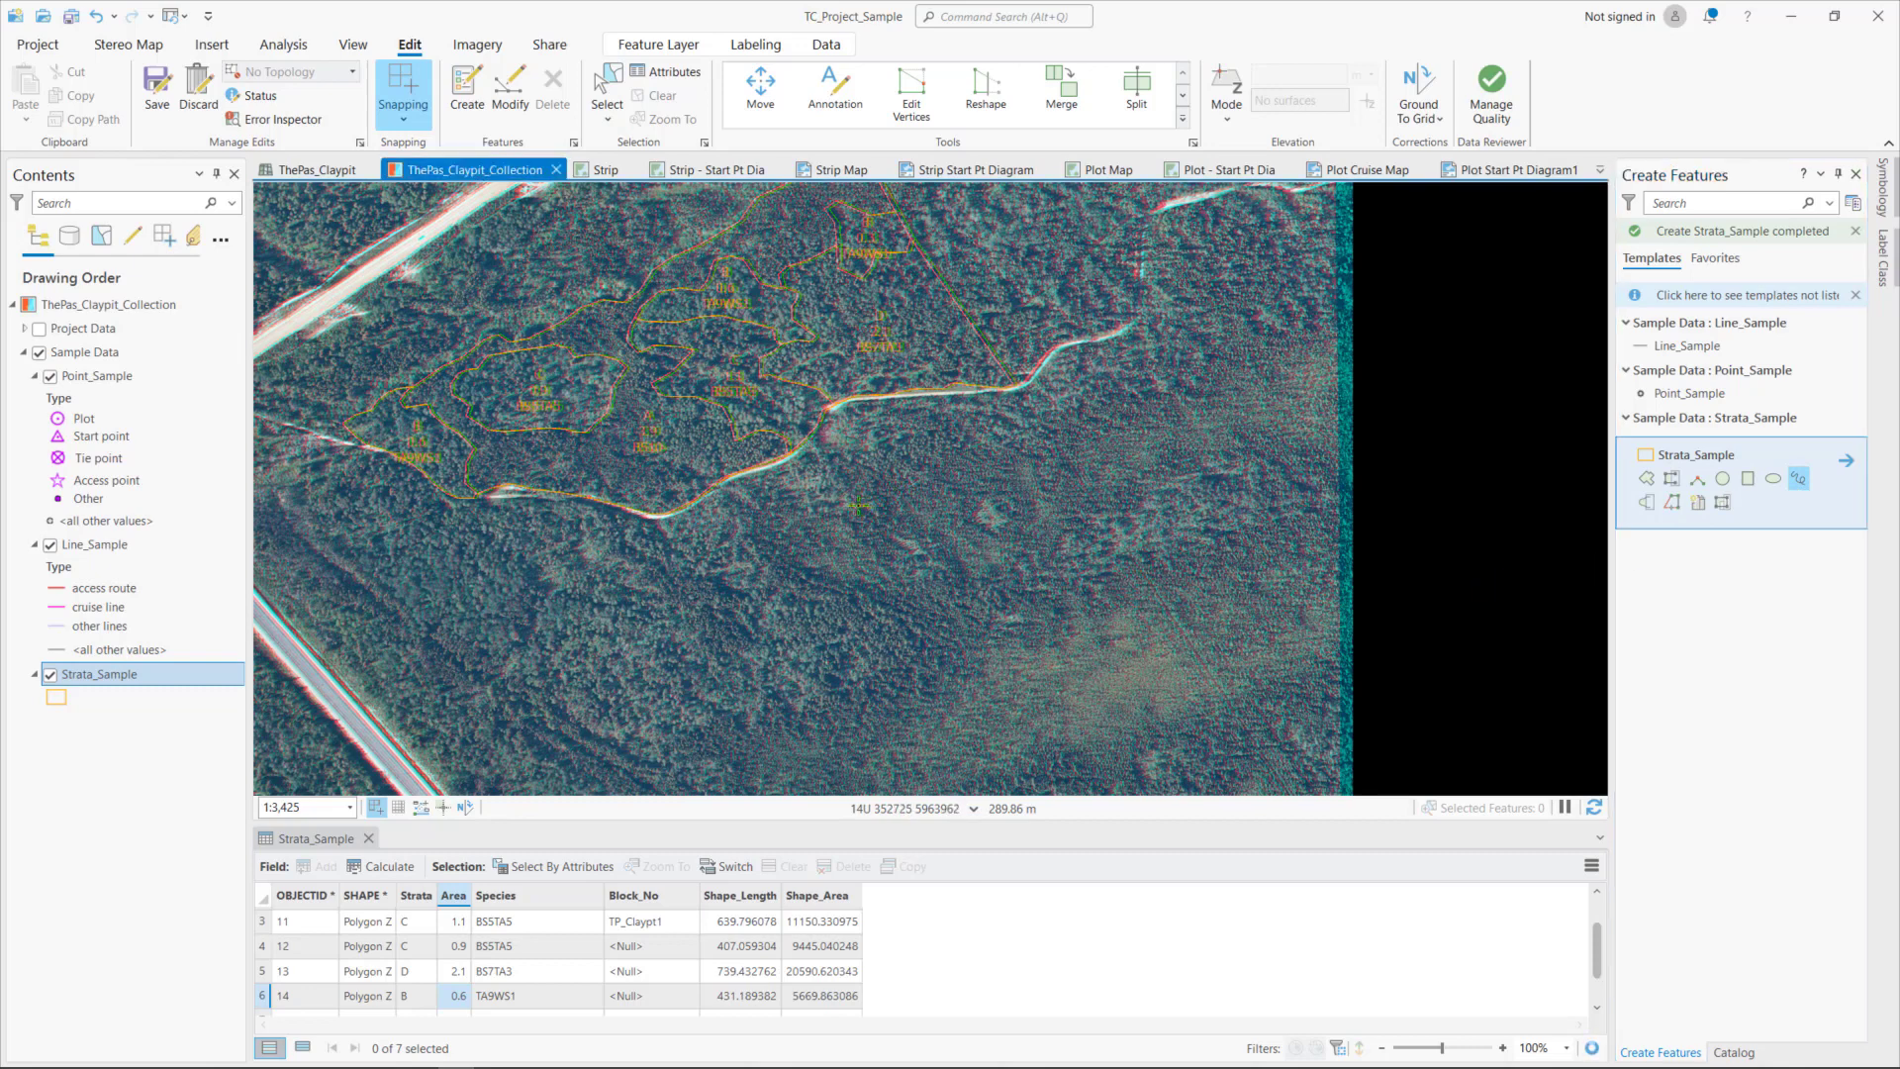
pyautogui.moveTo(857, 506)
pyautogui.mouseDown()
pyautogui.moveTo(841, 461)
pyautogui.moveTo(923, 416)
pyautogui.moveTo(952, 423)
pyautogui.moveTo(1029, 472)
pyautogui.moveTo(1057, 557)
pyautogui.moveTo(970, 585)
pyautogui.moveTo(910, 521)
pyautogui.mouseUp()
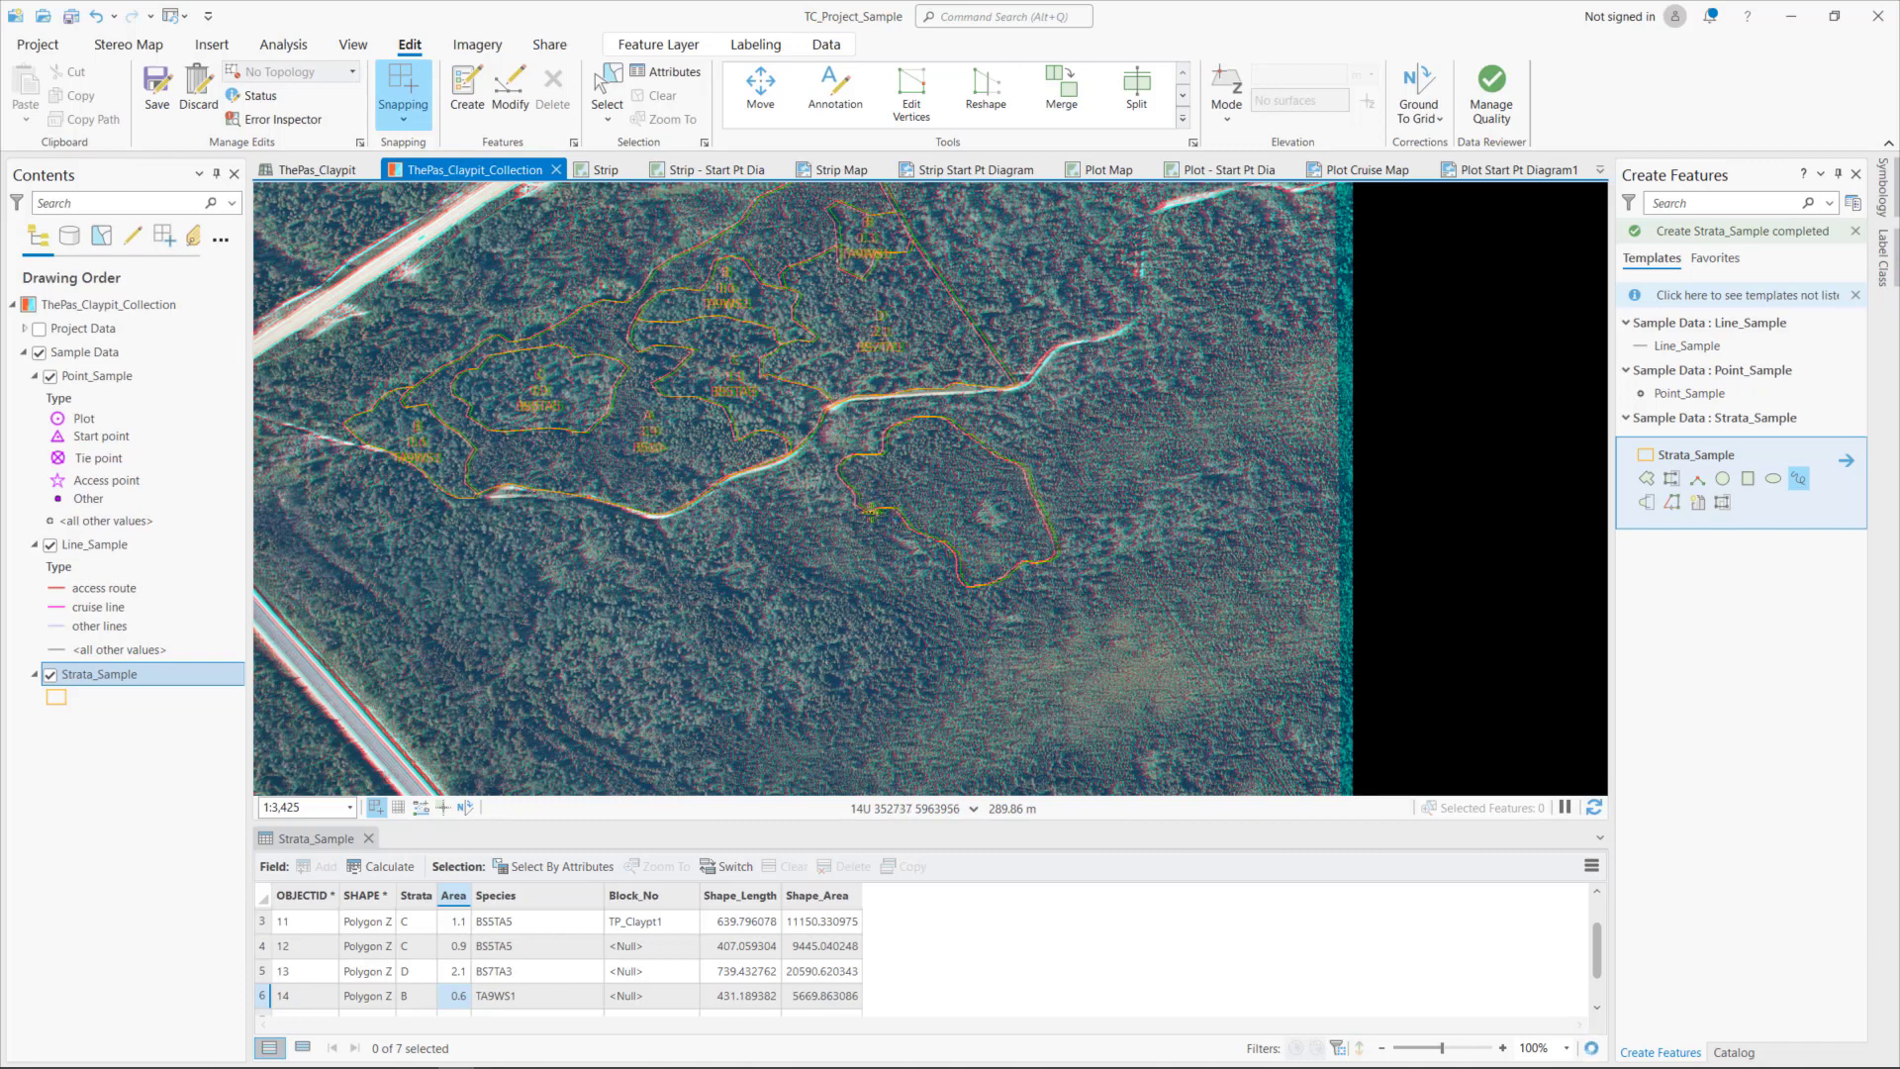
pyautogui.rightClick(870, 510)
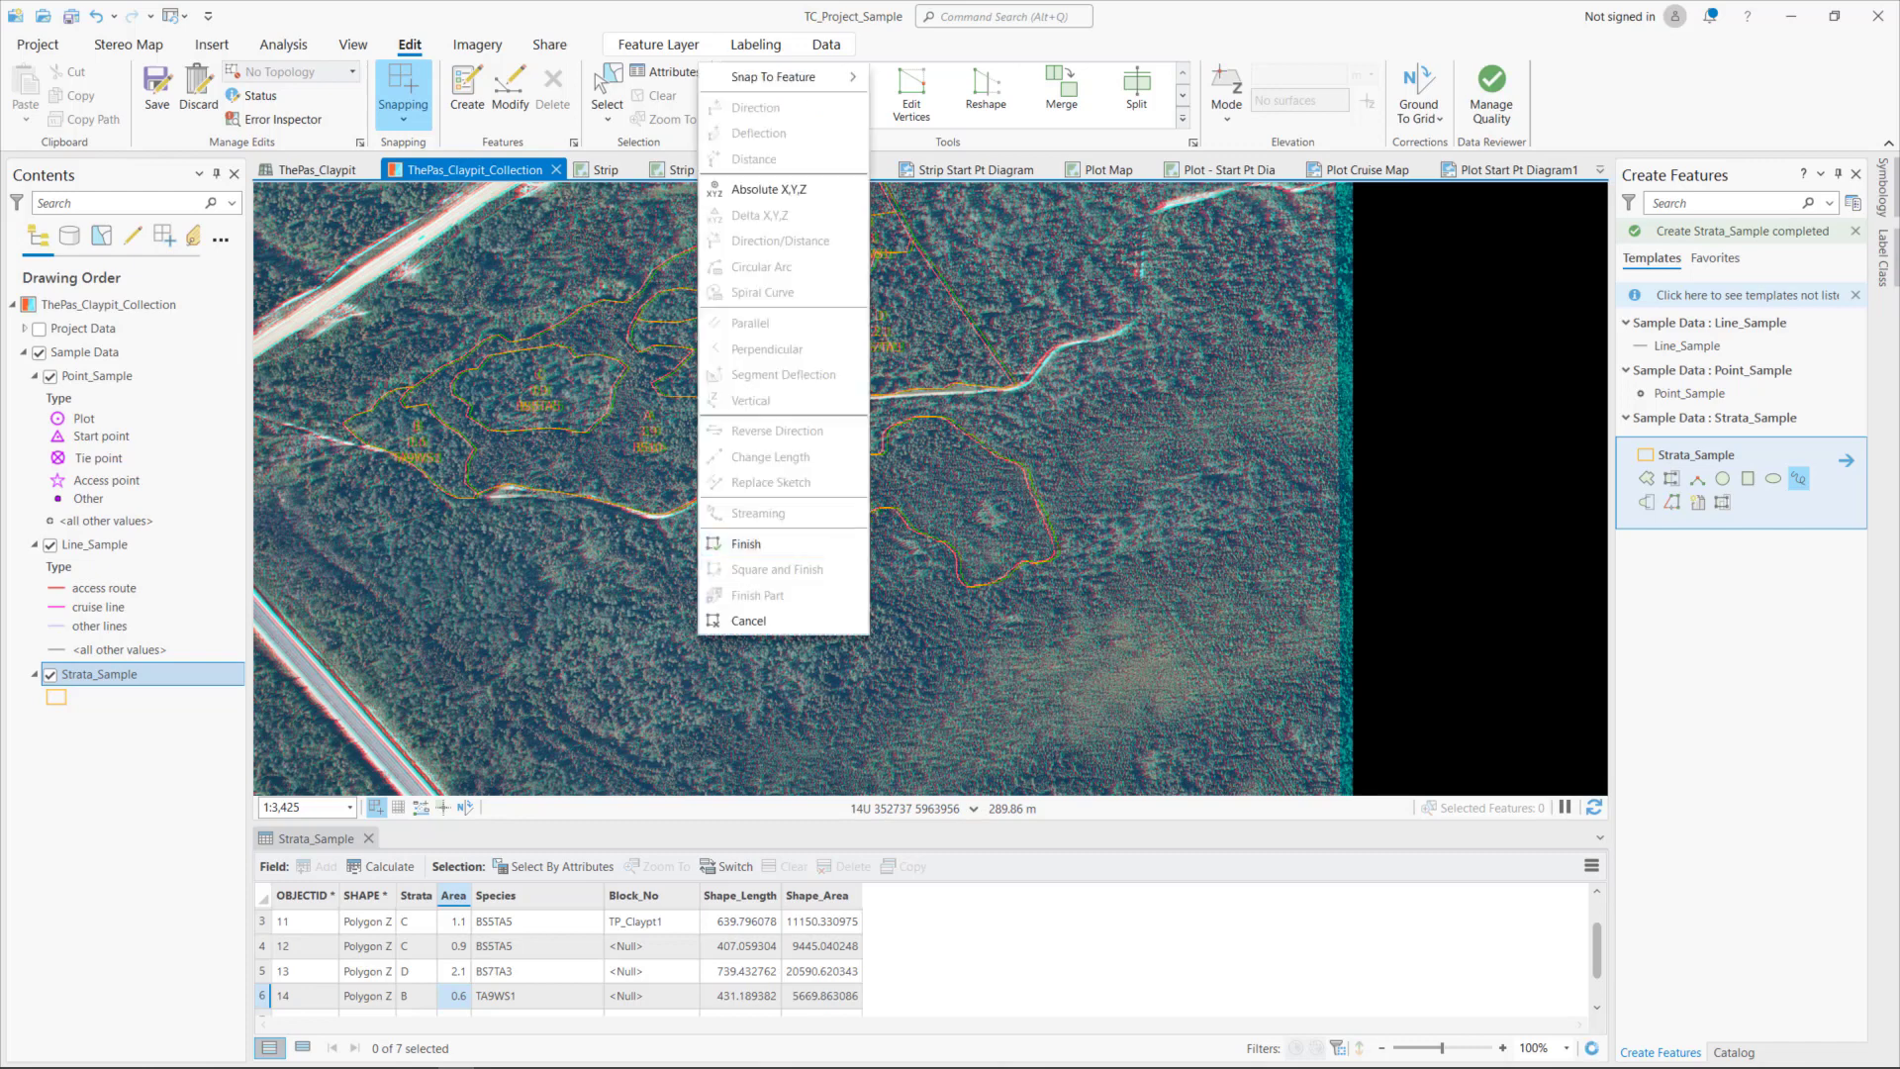
pyautogui.click(765, 540)
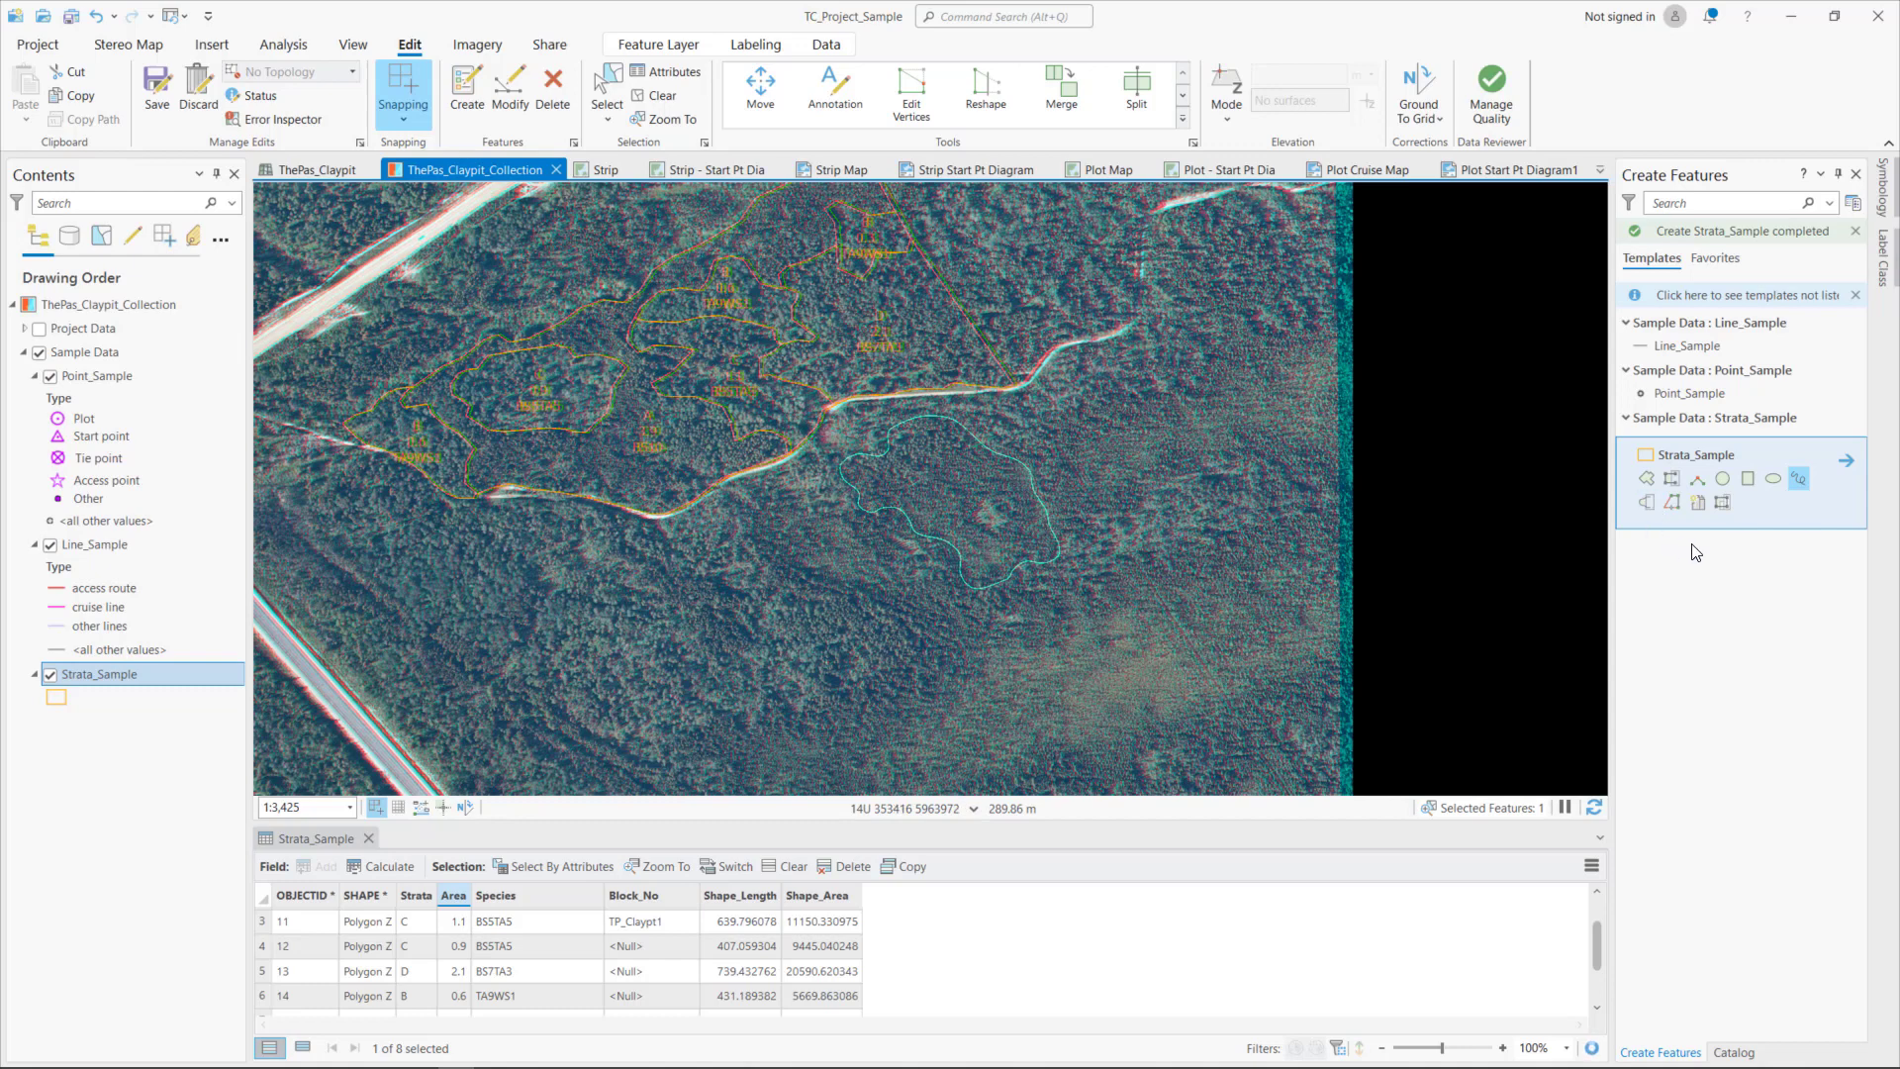
# - Trace an adjoining stratum along the south-west side of the freehand polygon, using the autocomplete freehand tool
pyautogui.click(1646, 502)
pyautogui.moveTo(873, 481)
pyautogui.mouseDown()
pyautogui.moveTo(831, 514)
pyautogui.moveTo(750, 512)
pyautogui.moveTo(751, 554)
pyautogui.moveTo(879, 616)
pyautogui.moveTo(924, 696)
pyautogui.moveTo(987, 654)
pyautogui.moveTo(1011, 600)
pyautogui.moveTo(998, 545)
pyautogui.mouseUp()
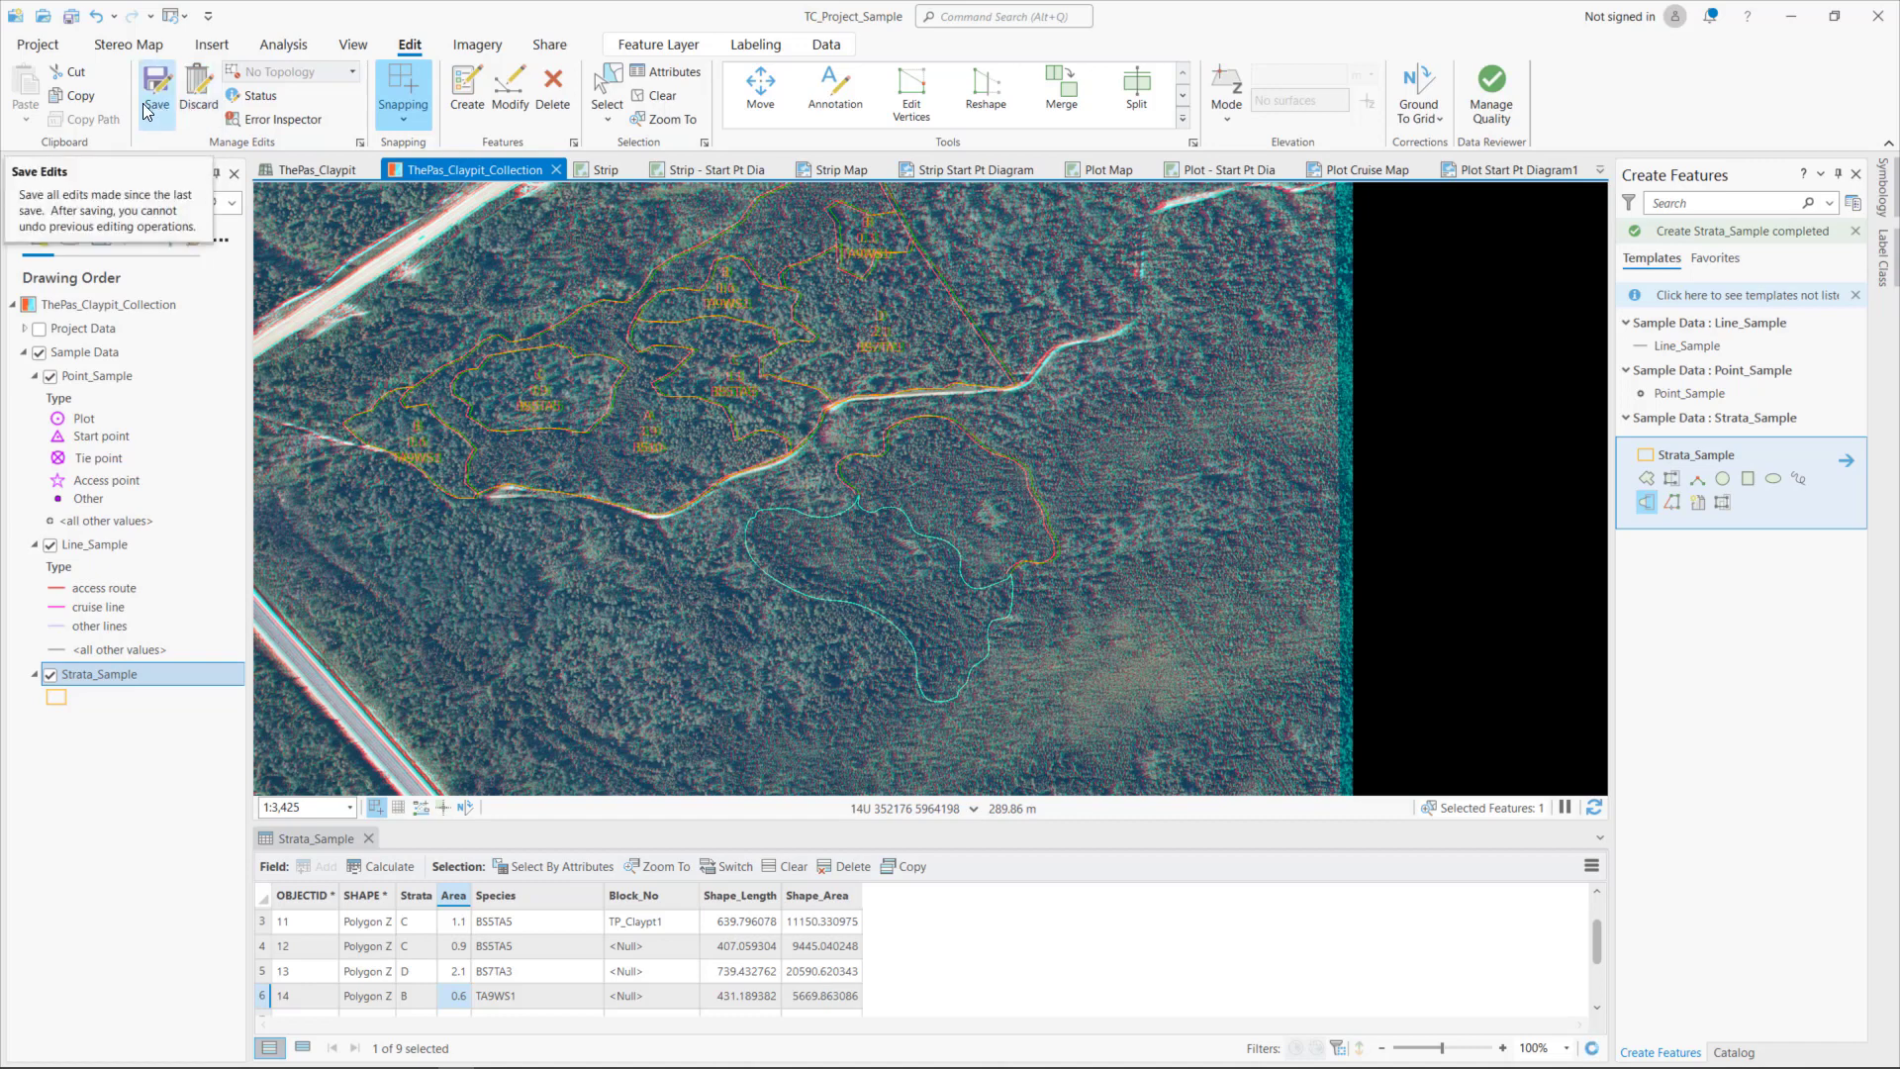
# - Discard all unsaved edits to the strata layer
pyautogui.click(204, 98)
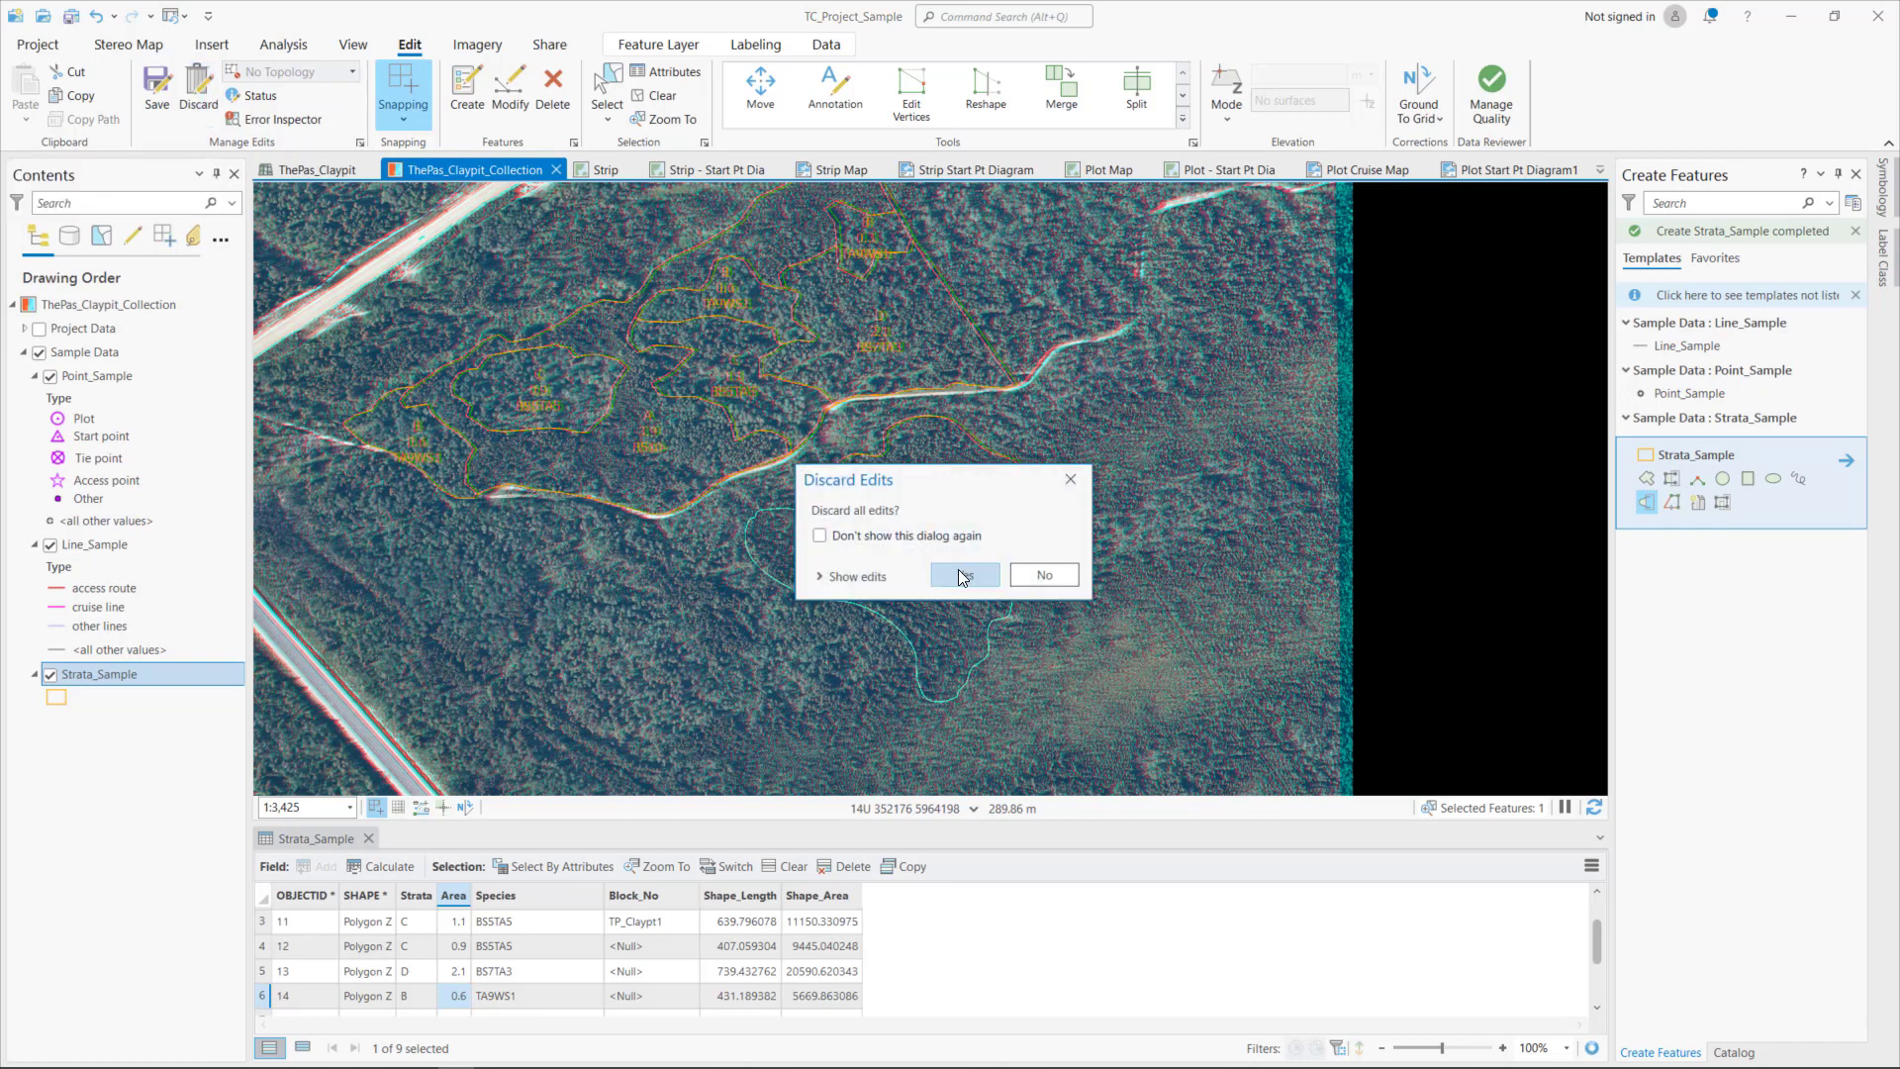
pyautogui.click(965, 577)
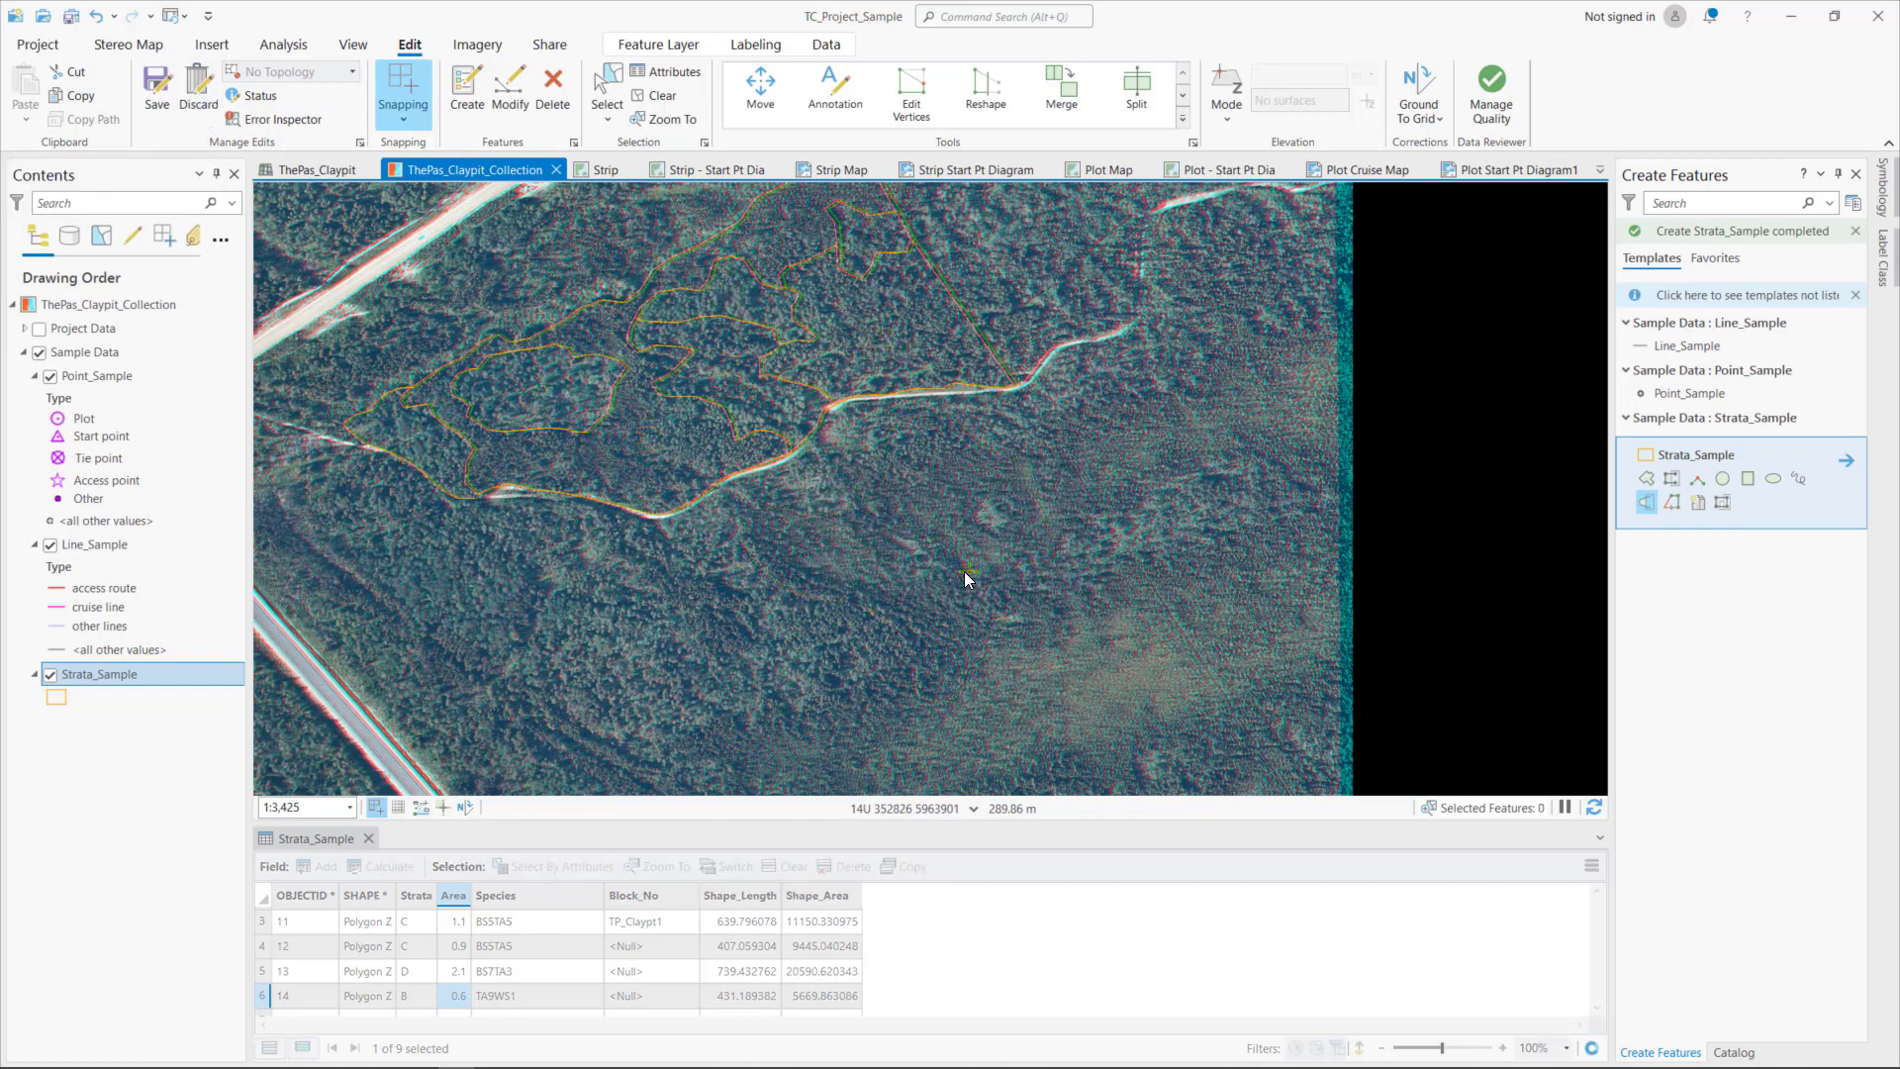